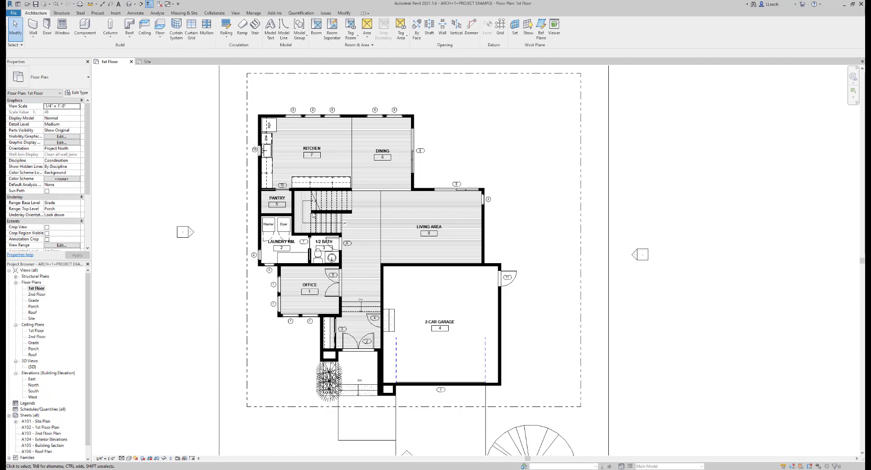
In the 1st Floor plan's visibility/graphic overrides, choose Solid fill as the foreground cut pattern for Walls
{"action": "scroll", "coordinate": [257, 229], "scroll_direction": "up", "scroll_amount": 5}
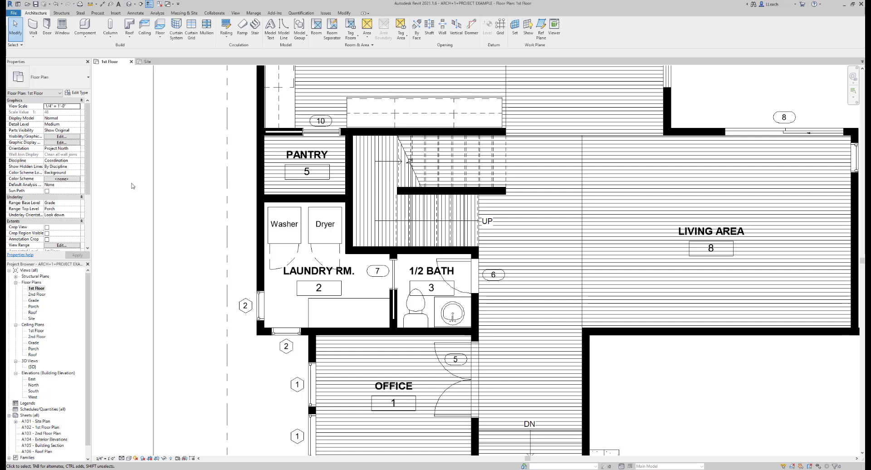
{"action": "scroll", "coordinate": [241, 191], "scroll_direction": "down", "scroll_amount": 3}
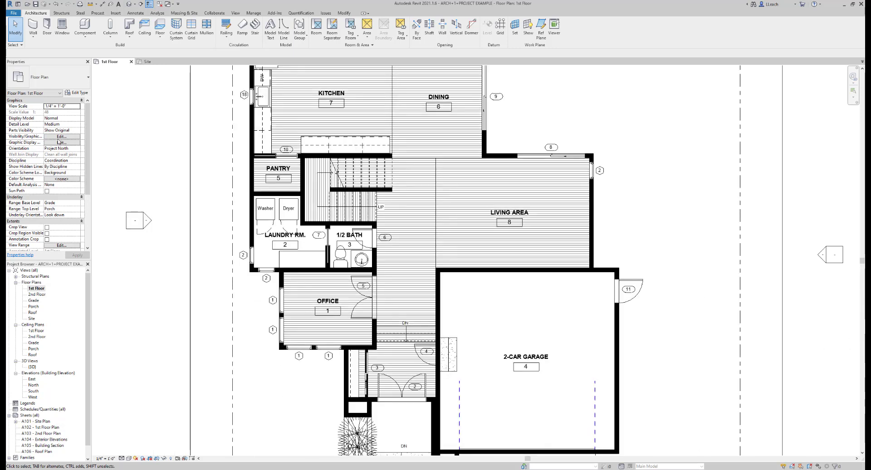
{"action": "left_click", "coordinate": [61, 137]}
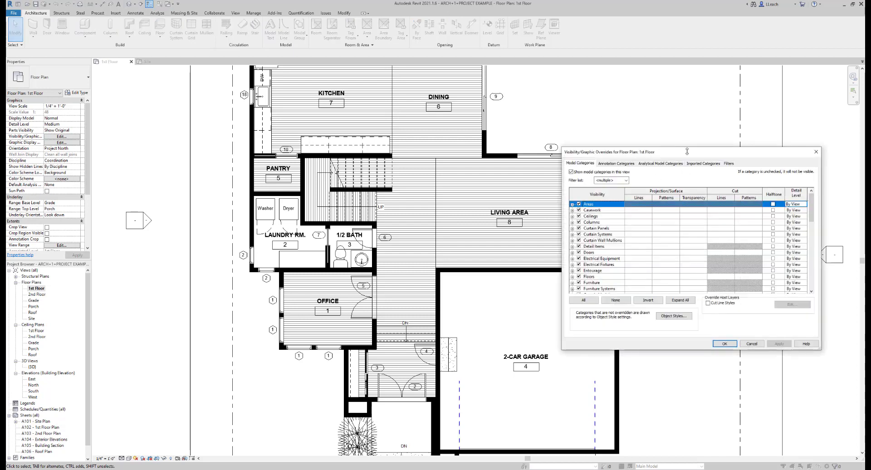
{"action": "left_click_drag", "start_coordinate": [668, 154], "coordinate": [322, 151]}
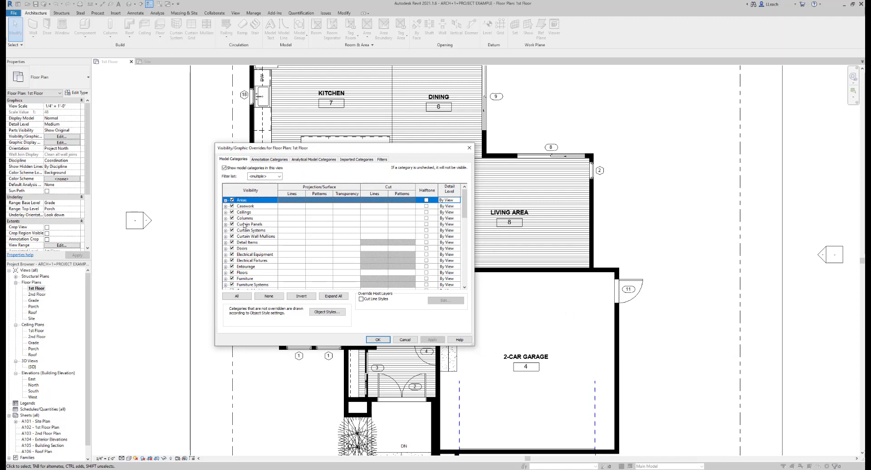
{"action": "scroll", "coordinate": [244, 225], "scroll_direction": "down", "scroll_amount": 15}
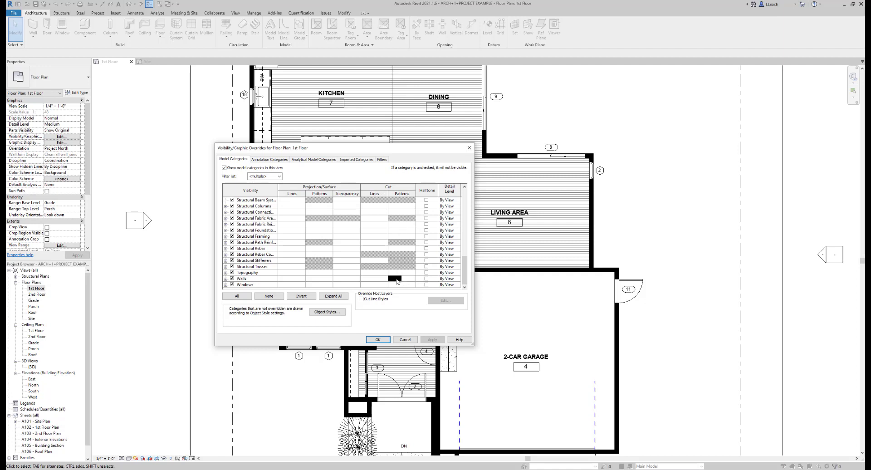
{"action": "left_click", "coordinate": [395, 279]}
{"action": "left_click", "coordinate": [395, 279]}
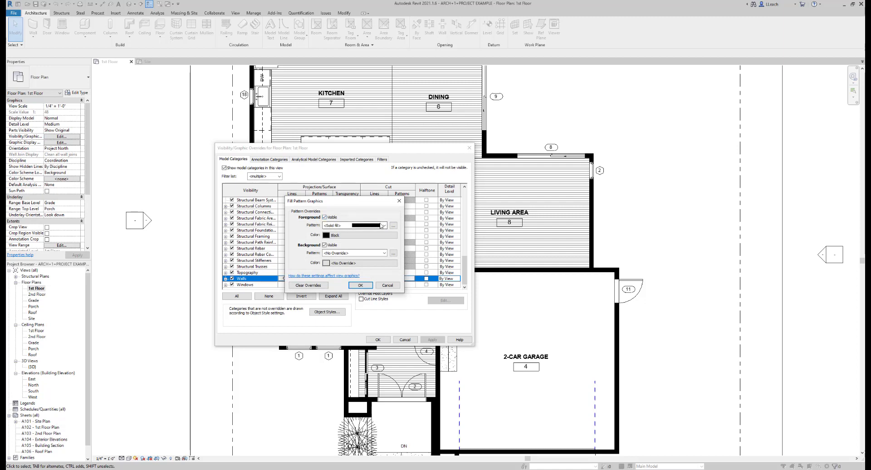
{"action": "left_click", "coordinate": [385, 225]}
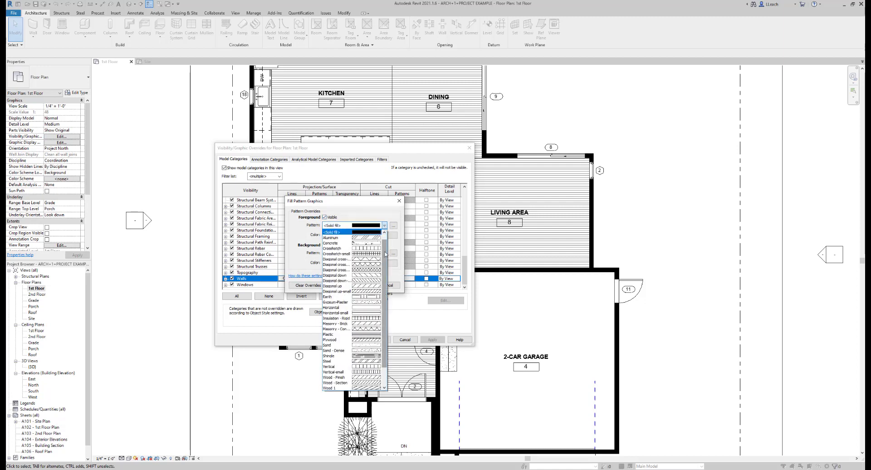
{"action": "mouse_move", "coordinate": [387, 240]}
{"action": "left_mouse_down"}
{"action": "mouse_move", "coordinate": [391, 267]}
{"action": "mouse_move", "coordinate": [395, 238]}
{"action": "left_mouse_up"}
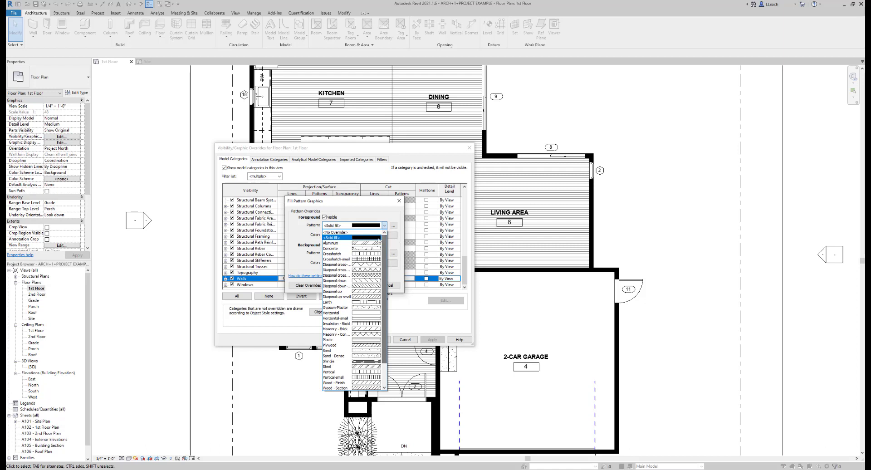
{"action": "left_click", "coordinate": [361, 239]}
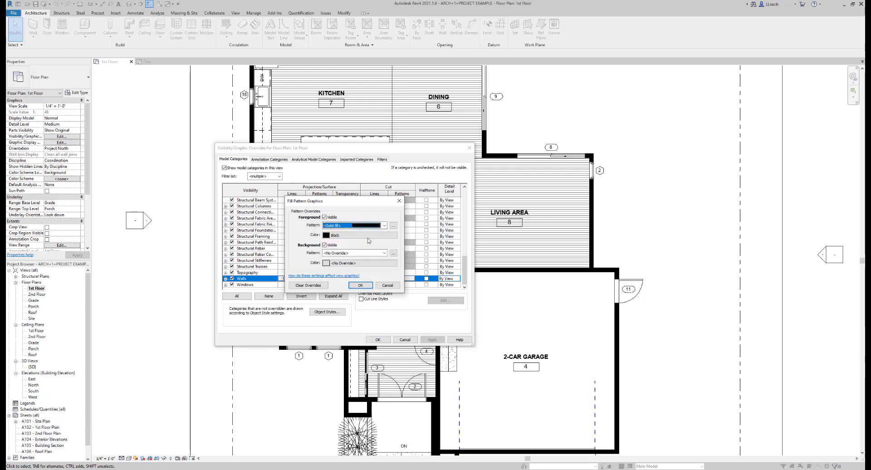
Set the foreground color of the Walls cut pattern override to magenta
{"action": "left_click", "coordinate": [328, 235]}
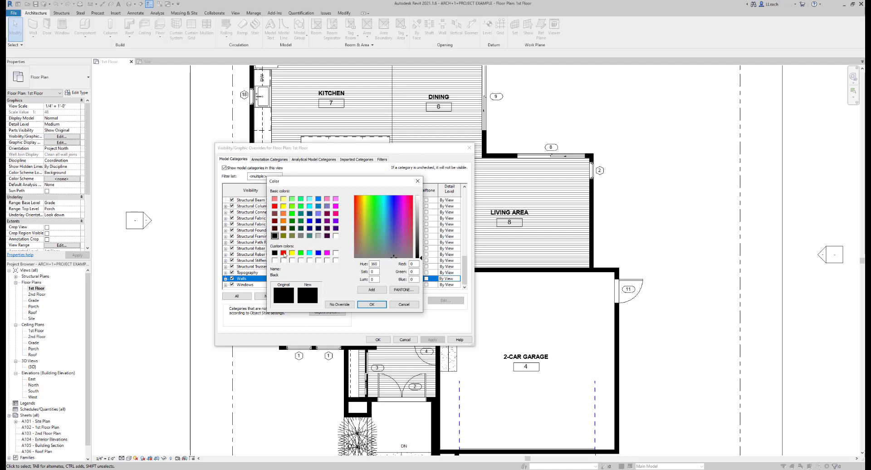
{"action": "left_click", "coordinate": [275, 253]}
{"action": "left_click", "coordinate": [327, 252]}
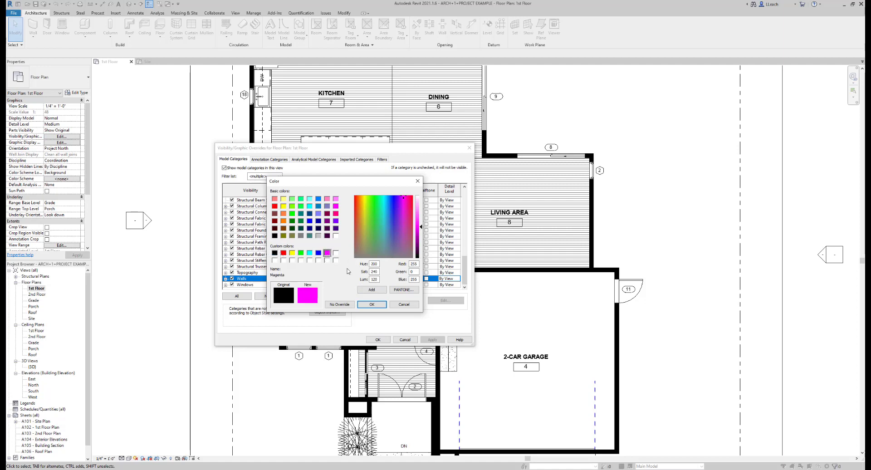
{"action": "left_click", "coordinate": [372, 303]}
{"action": "left_click", "coordinate": [365, 286]}
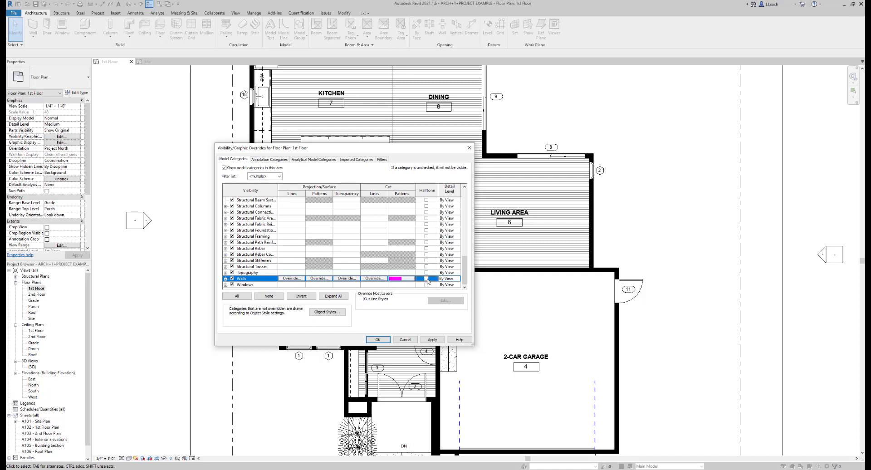
Enable Halftone for the Walls category and apply the overrides to the 1st Floor plan
{"action": "left_click", "coordinate": [426, 278]}
{"action": "left_click", "coordinate": [433, 340]}
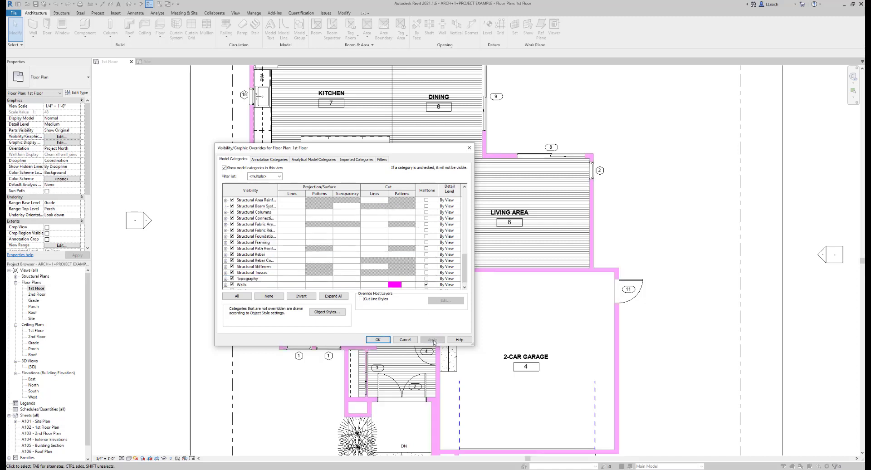
{"action": "left_click", "coordinate": [379, 340]}
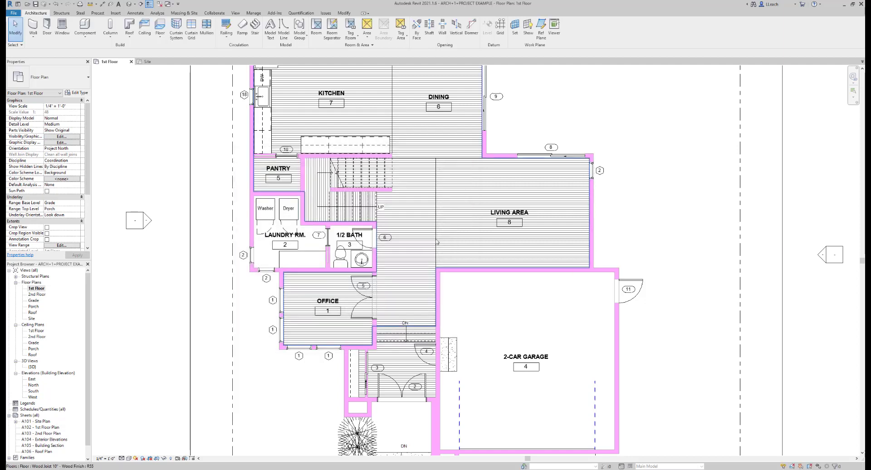
Save the project
{"action": "scroll", "coordinate": [445, 248], "scroll_direction": "down", "scroll_amount": 1}
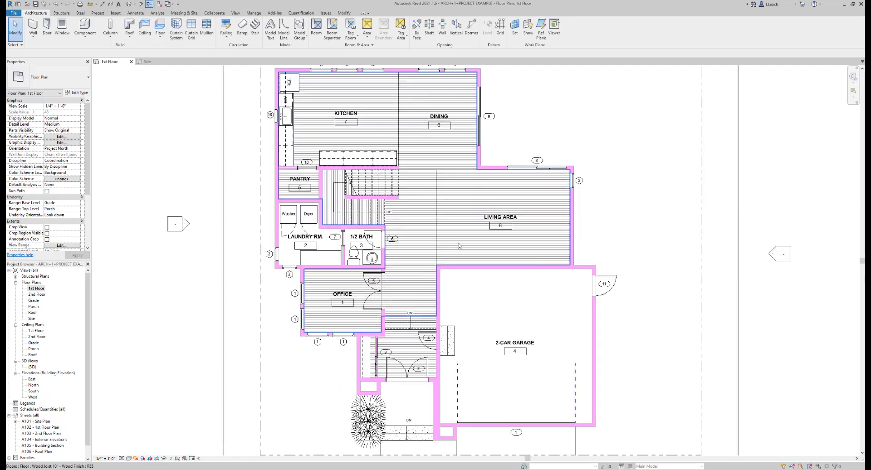
{"action": "middle_click_drag", "start_coordinate": [452, 241], "coordinate": [452, 251]}
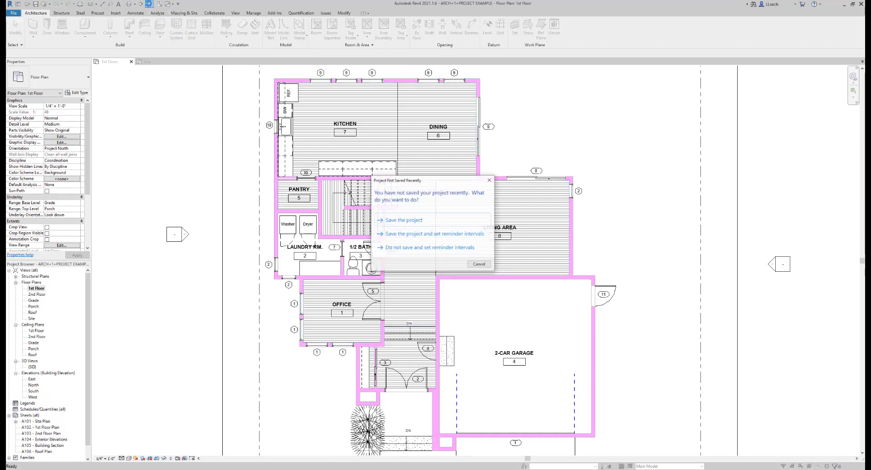
{"action": "left_click", "coordinate": [402, 220]}
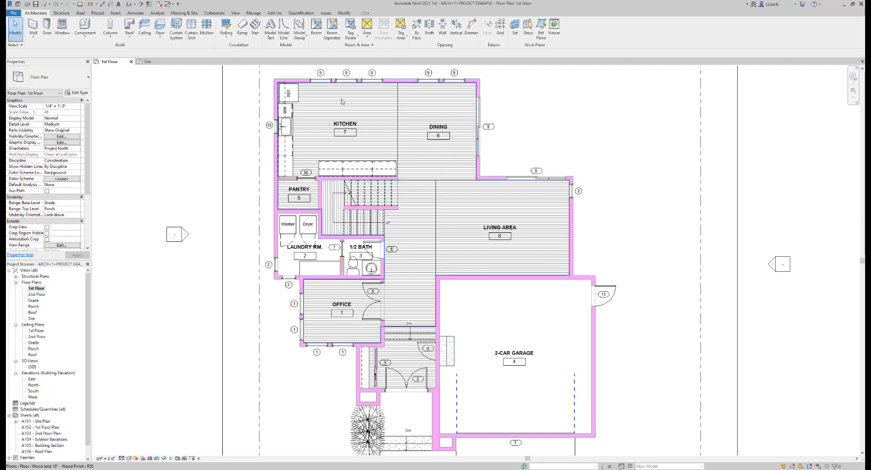
Set the Walls cut pattern foreground color to black and turn off Halftone in the 1st Floor plan's overrides
{"action": "left_click", "coordinate": [51, 138]}
{"action": "scroll", "coordinate": [344, 234], "scroll_direction": "down", "scroll_amount": 3}
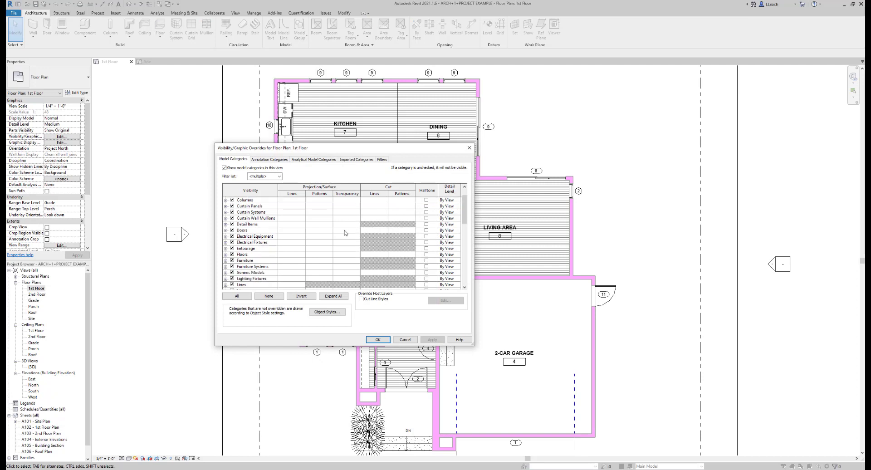
{"action": "scroll", "coordinate": [344, 234], "scroll_direction": "down", "scroll_amount": 5}
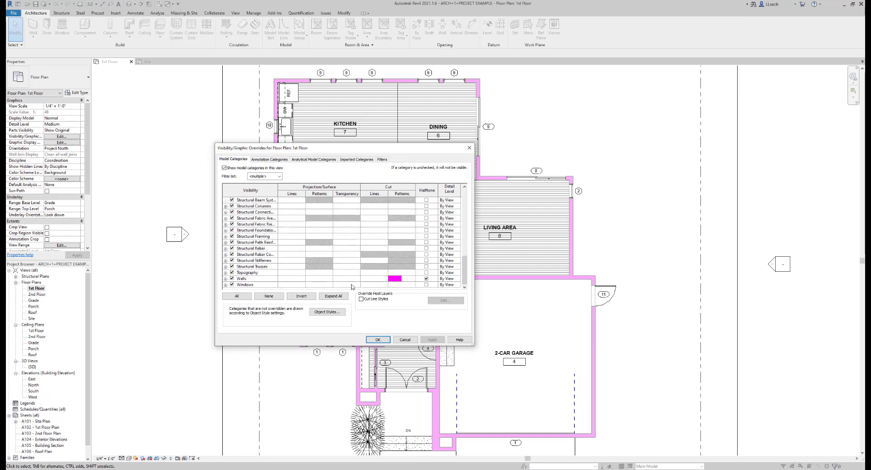
{"action": "left_click", "coordinate": [392, 279]}
{"action": "left_click", "coordinate": [393, 279]}
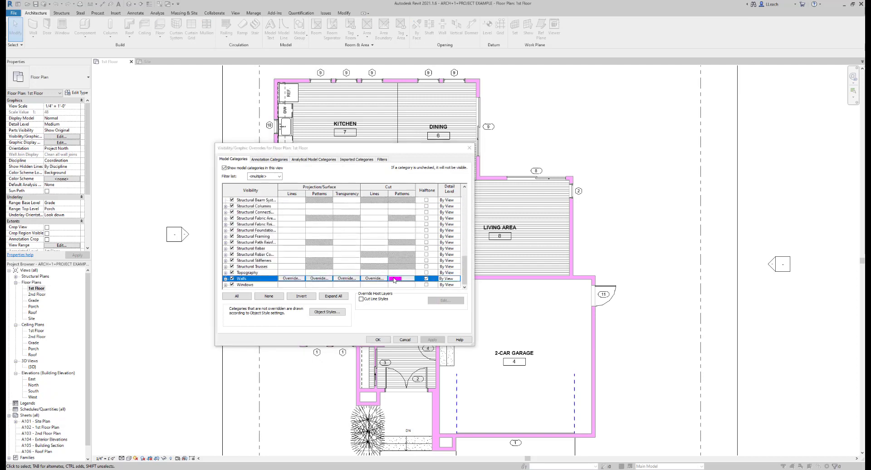
{"action": "left_click", "coordinate": [331, 234]}
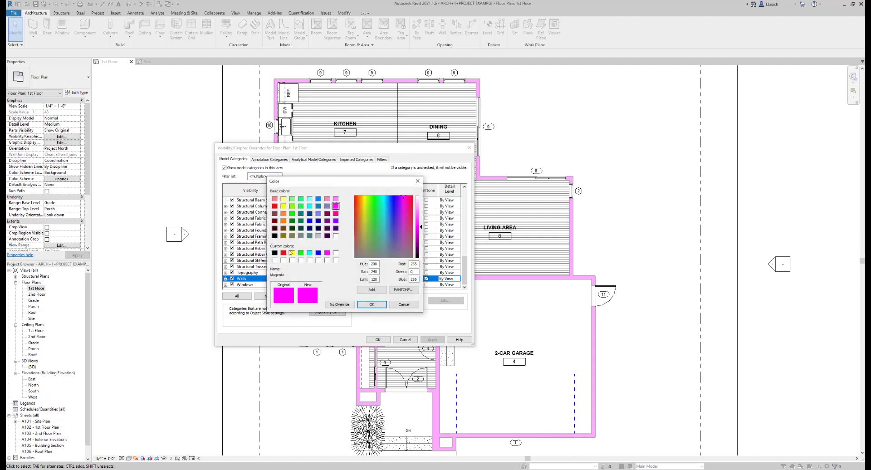
{"action": "left_click", "coordinate": [275, 252]}
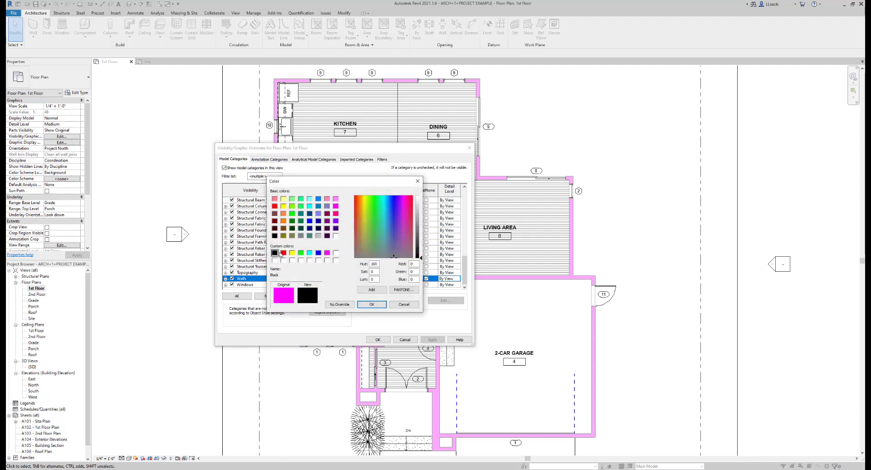
{"action": "left_click", "coordinate": [372, 304]}
{"action": "left_click", "coordinate": [362, 285]}
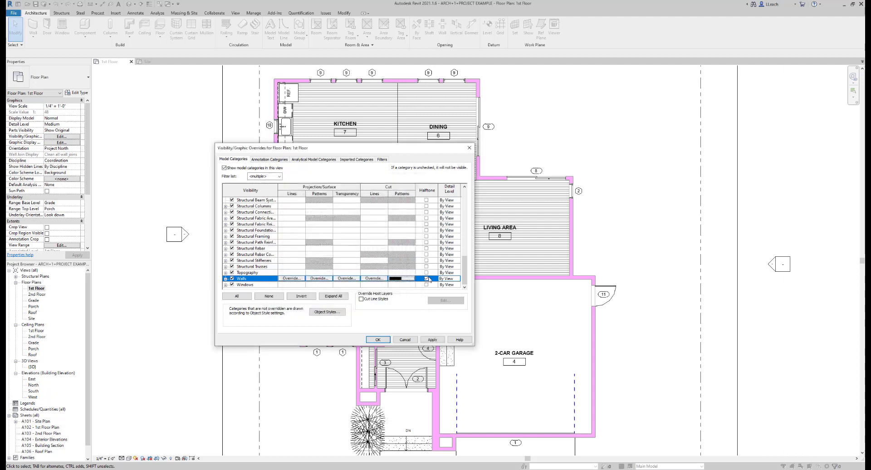
{"action": "left_click", "coordinate": [426, 279]}
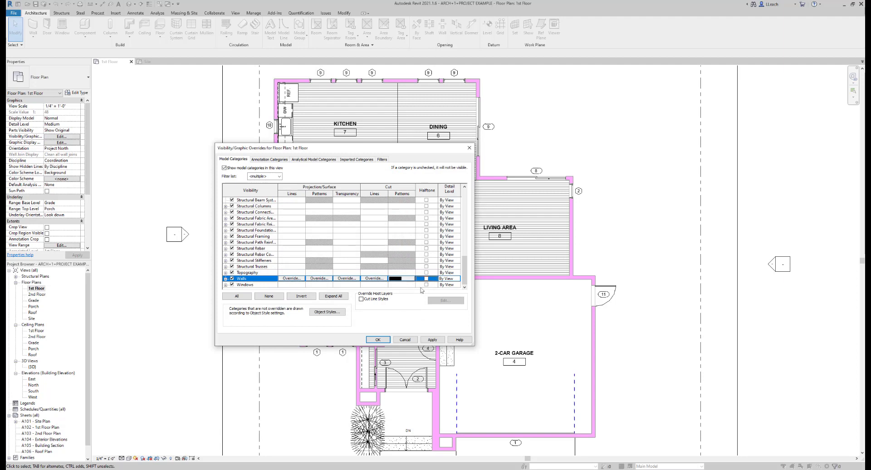
{"action": "left_click", "coordinate": [383, 340]}
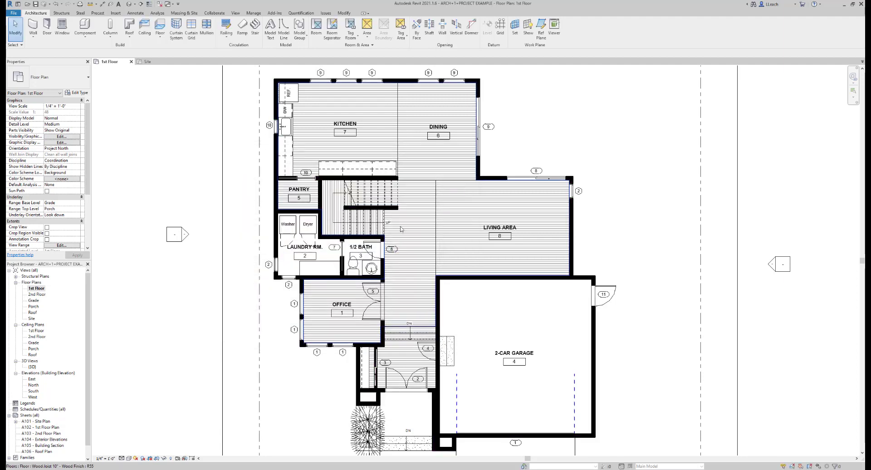
Examine the 2-Car Garage room tag and preview the room boundaries with the Room tool without placing a room
{"action": "scroll", "coordinate": [400, 231], "scroll_direction": "up", "scroll_amount": 2}
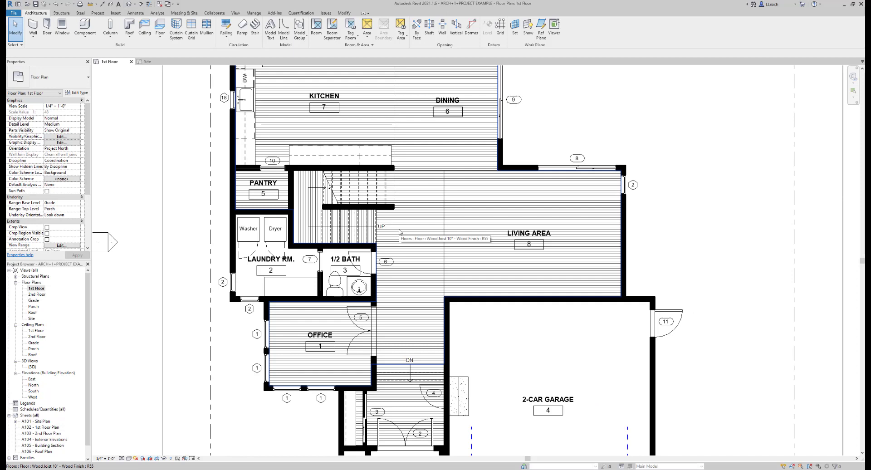
{"action": "scroll", "coordinate": [400, 233], "scroll_direction": "down", "scroll_amount": 2}
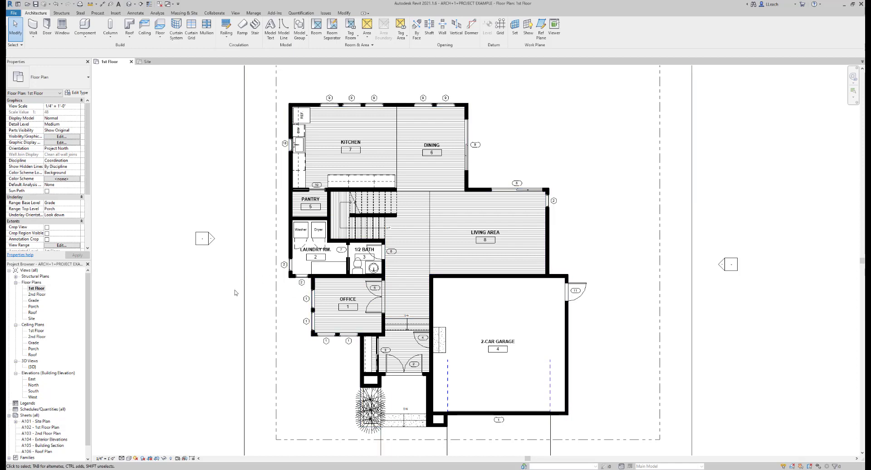
{"action": "scroll", "coordinate": [506, 334], "scroll_direction": "up", "scroll_amount": 2}
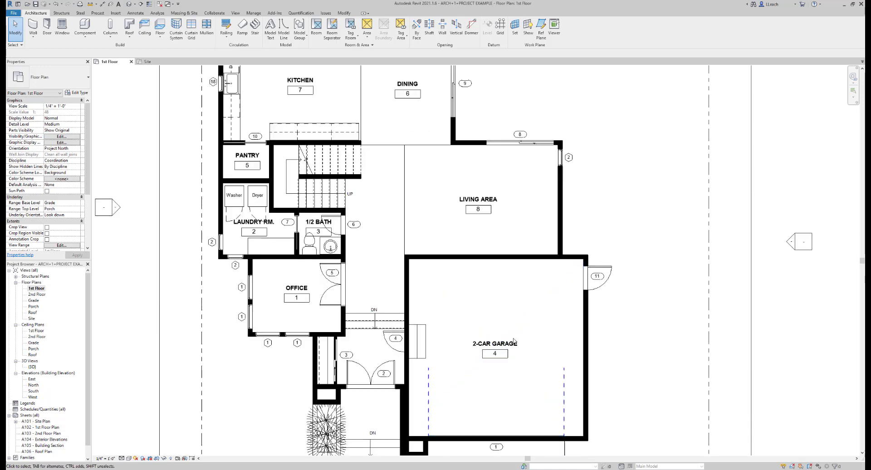
{"action": "scroll", "coordinate": [513, 341], "scroll_direction": "up", "scroll_amount": 4}
{"action": "scroll", "coordinate": [529, 273], "scroll_direction": "up", "scroll_amount": 2}
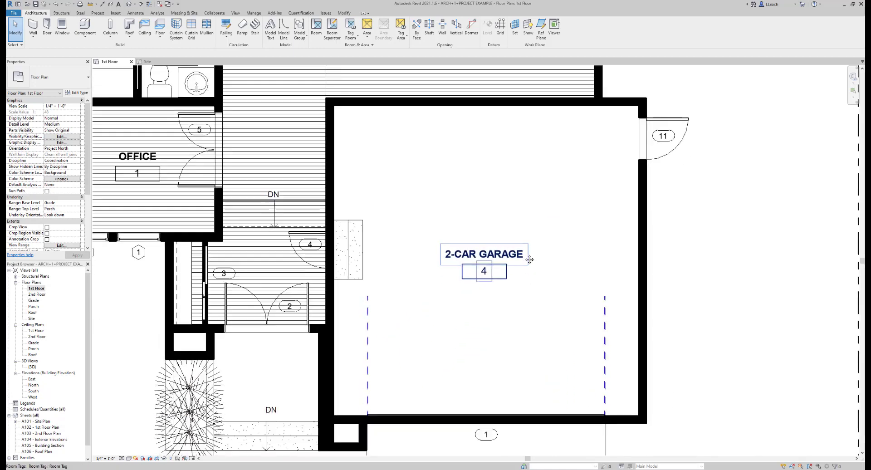
{"action": "scroll", "coordinate": [530, 275], "scroll_direction": "down", "scroll_amount": 2}
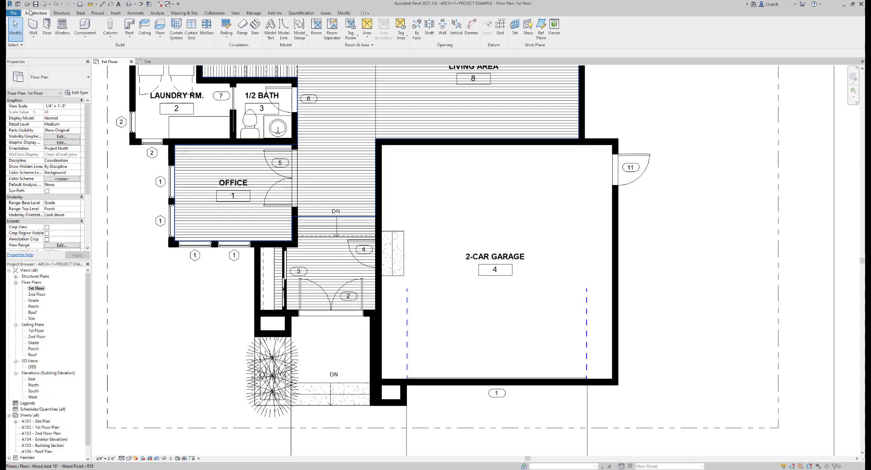
{"action": "left_click", "coordinate": [316, 28]}
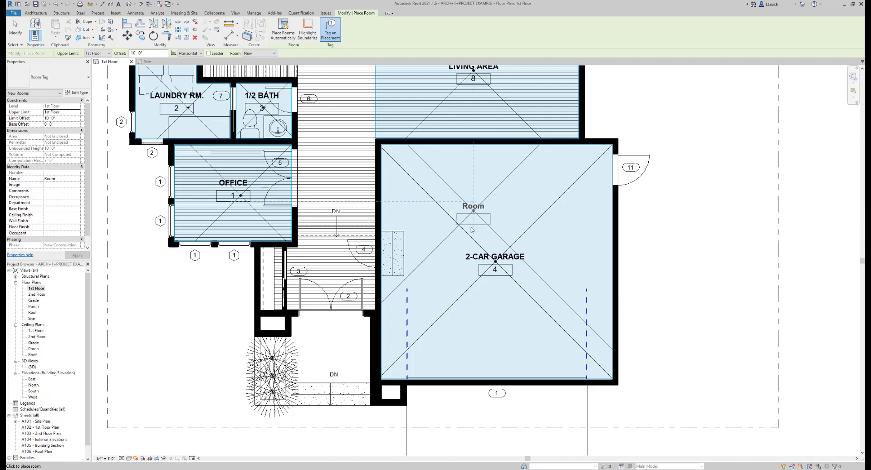
{"action": "key", "text": "Escape"}
{"action": "scroll", "coordinate": [477, 220], "scroll_direction": "down", "scroll_amount": 2}
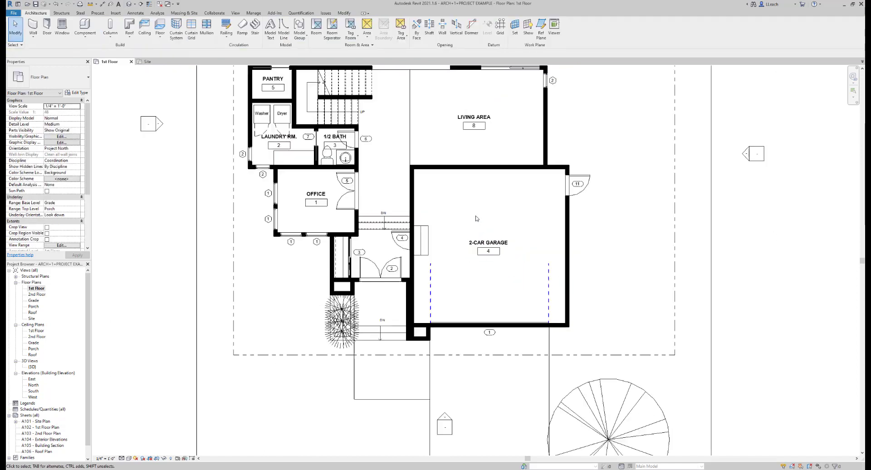
{"action": "middle_click_drag", "start_coordinate": [468, 213], "coordinate": [453, 305]}
{"action": "middle_click_drag", "start_coordinate": [422, 209], "coordinate": [431, 280]}
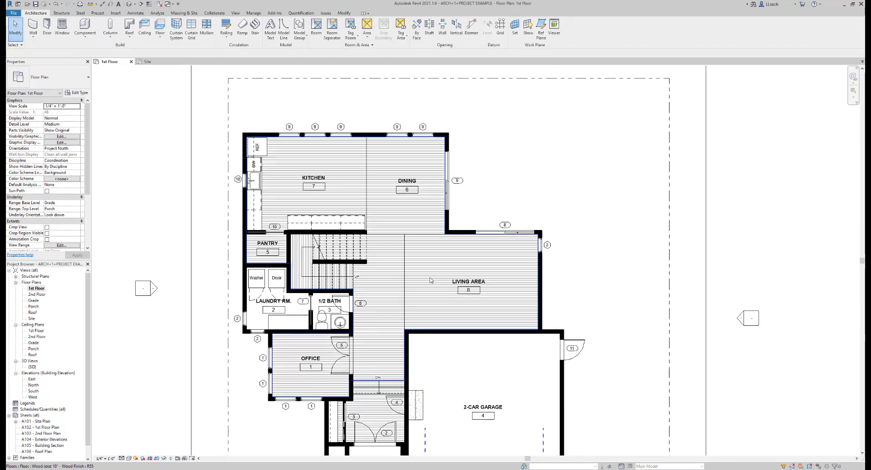
{"action": "scroll", "coordinate": [424, 264], "scroll_direction": "up", "scroll_amount": 1}
{"action": "scroll", "coordinate": [424, 265], "scroll_direction": "down", "scroll_amount": 1}
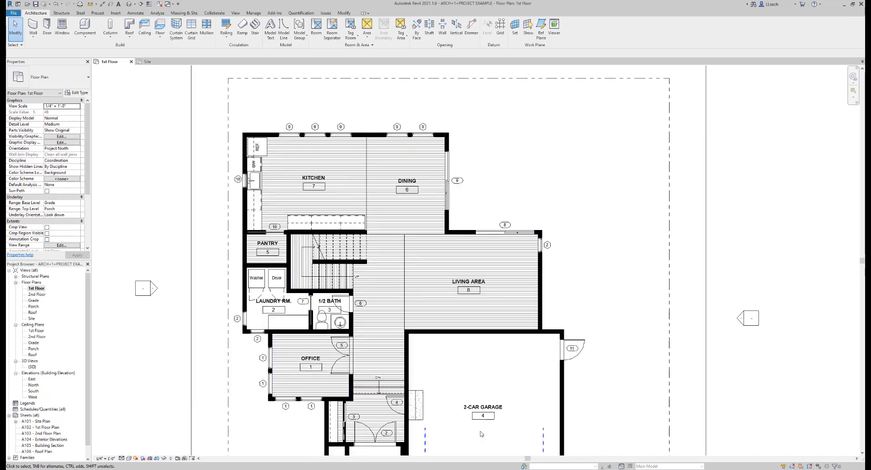
{"action": "middle_click_drag", "start_coordinate": [363, 376], "coordinate": [389, 342]}
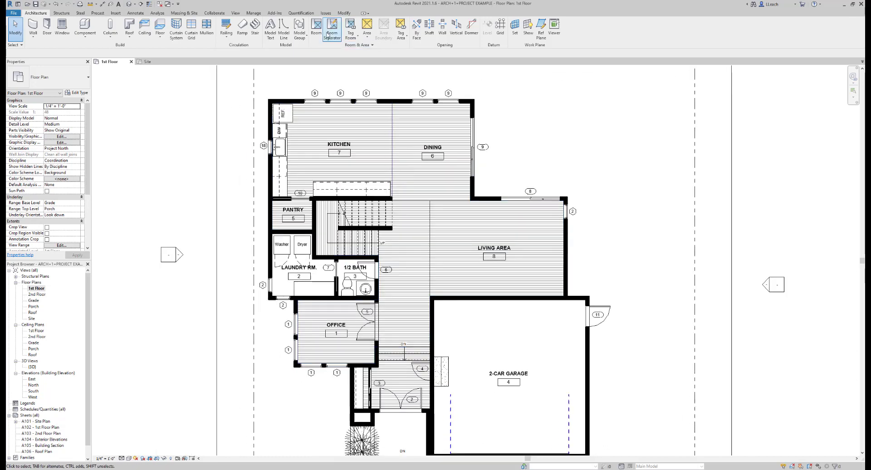
Preview the existing room boundaries around the Office with the Room tool, without placing a room
{"action": "left_click", "coordinate": [316, 28]}
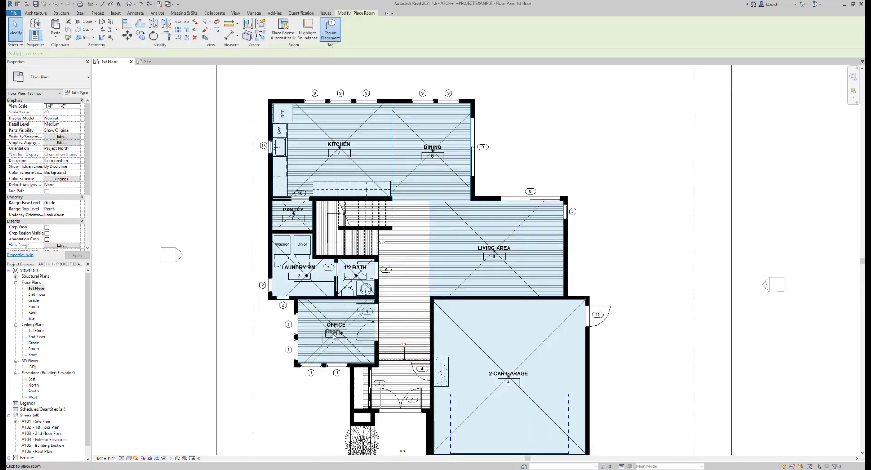
{"action": "scroll", "coordinate": [333, 336], "scroll_direction": "up", "scroll_amount": 5}
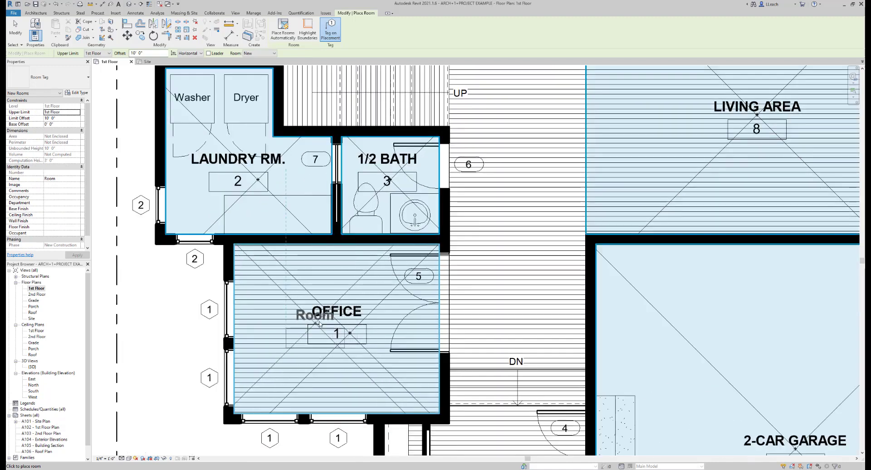
{"action": "key", "text": "Escape"}
{"action": "key", "text": "Escape"}
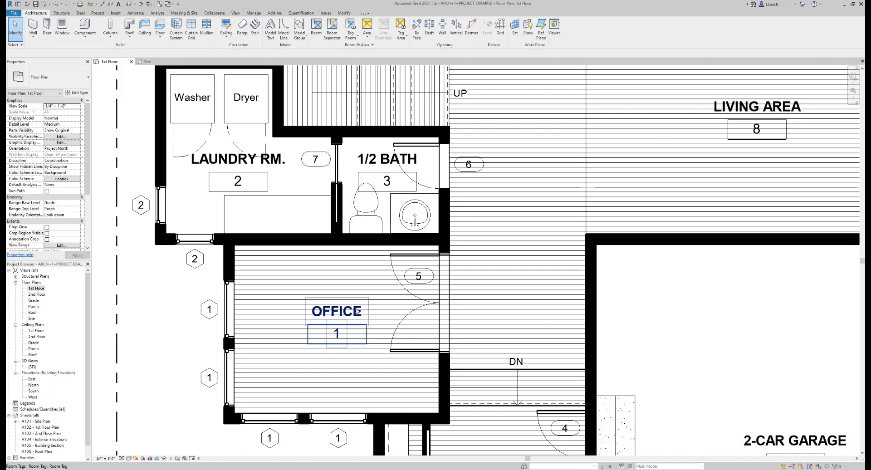
Rename the Office room to STUDY through its room tag
{"action": "left_click", "coordinate": [357, 312]}
{"action": "left_click", "coordinate": [356, 313]}
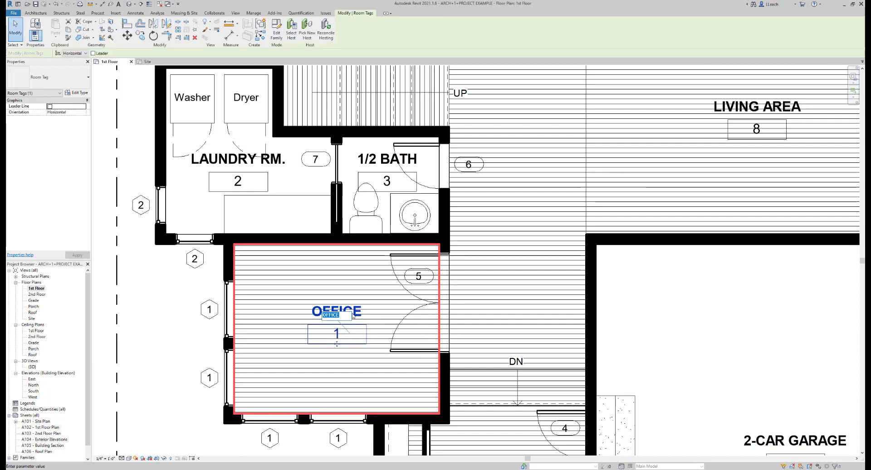
{"action": "key", "text": "Escape"}
{"action": "key", "text": "Escape"}
{"action": "double_click", "coordinate": [356, 310]}
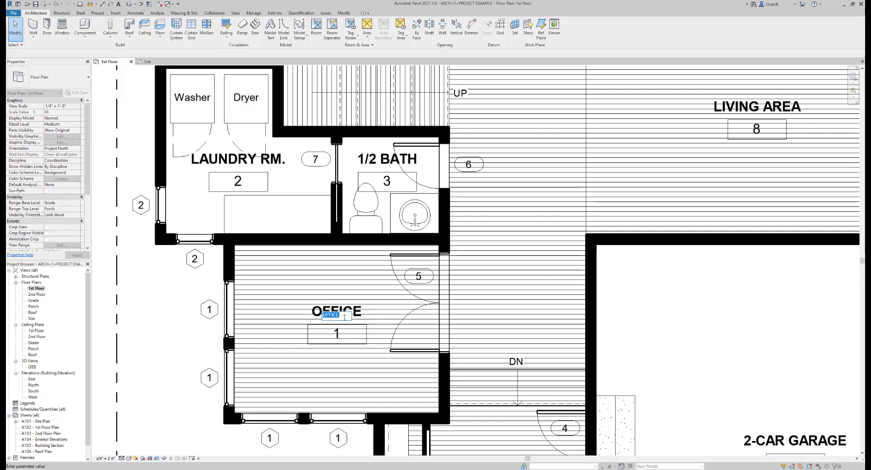
{"action": "type", "text": "sTUDY"}
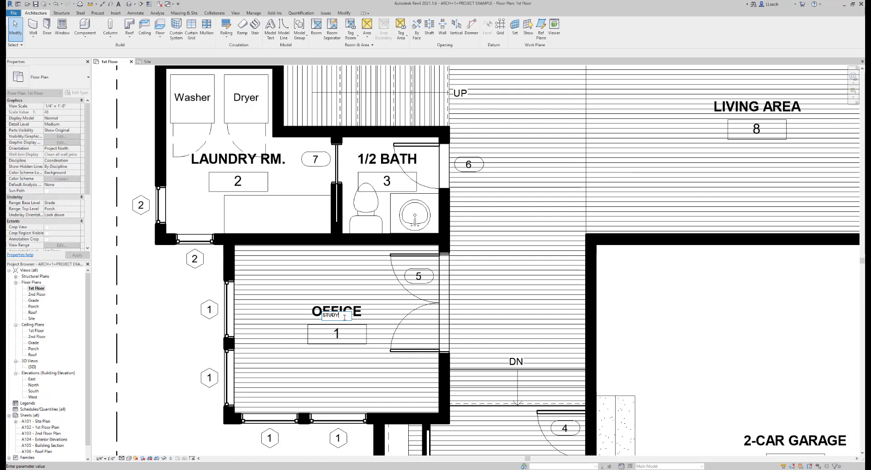
{"action": "left_click", "coordinate": [329, 288]}
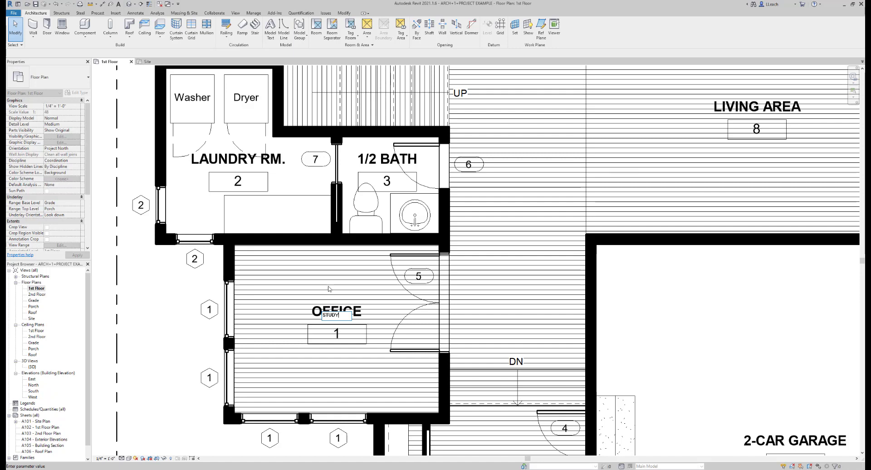
Enable Show Area in the type properties of the Study's room tag and apply the change
{"action": "left_click", "coordinate": [336, 319]}
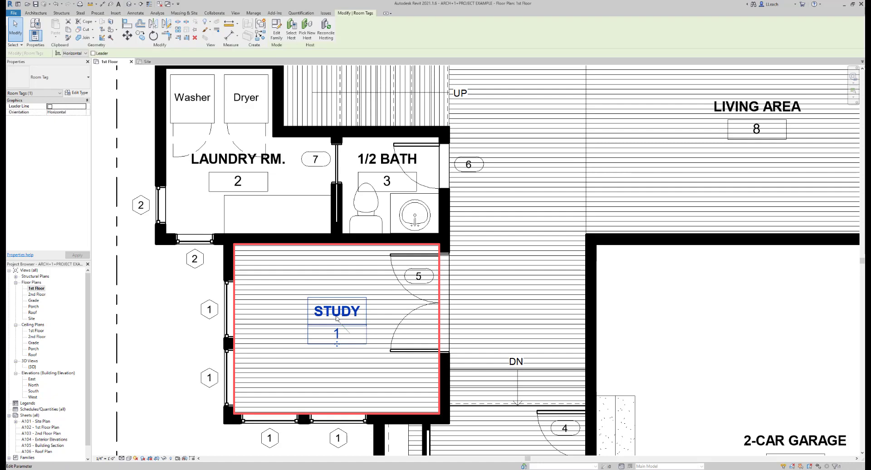
{"action": "left_click", "coordinate": [80, 94]}
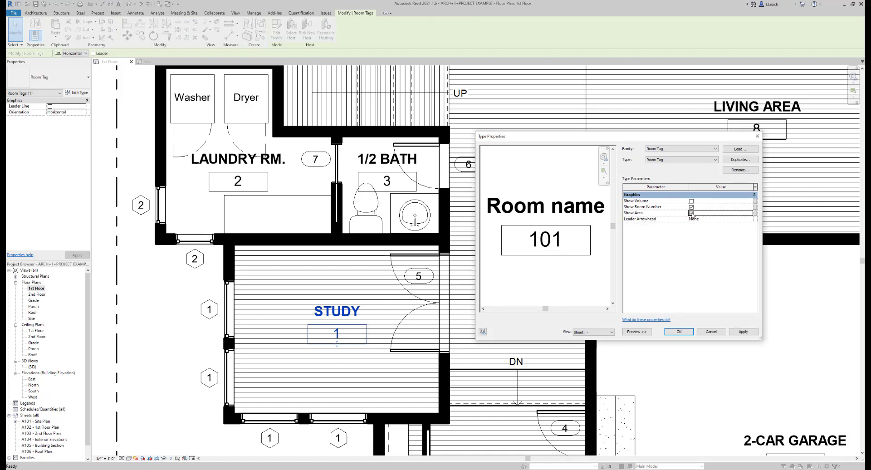
{"action": "left_click", "coordinate": [742, 332]}
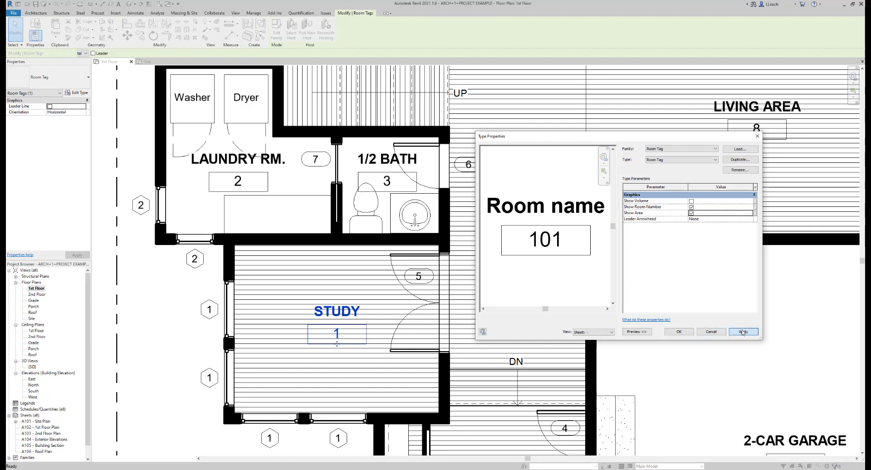
{"action": "left_click", "coordinate": [679, 332]}
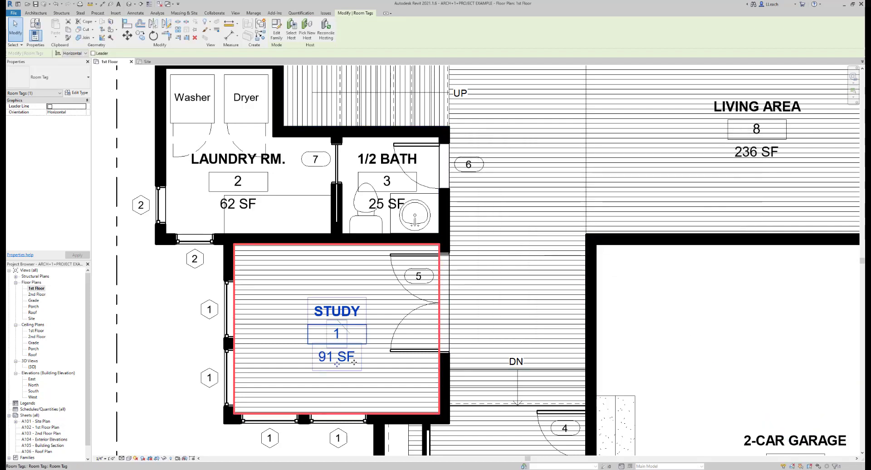
{"action": "left_click", "coordinate": [181, 355]}
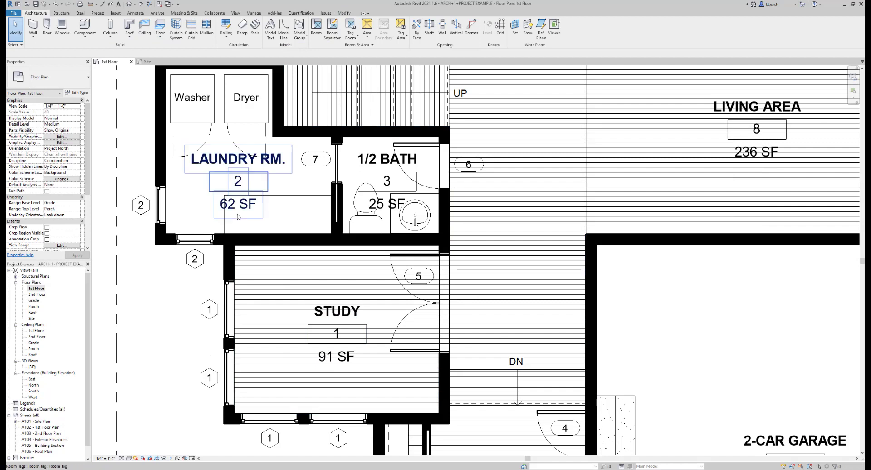
Examine the area values on the room tags throughout the 1st Floor plan
{"action": "scroll", "coordinate": [633, 187], "scroll_direction": "down", "scroll_amount": 1}
{"action": "middle_click_drag", "start_coordinate": [639, 192], "coordinate": [529, 168]}
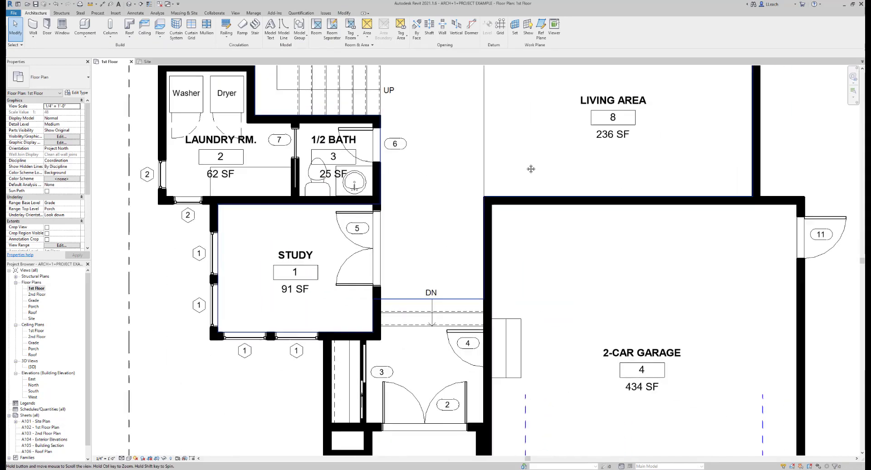
{"action": "middle_click_drag", "start_coordinate": [580, 298], "coordinate": [528, 354]}
{"action": "scroll", "coordinate": [543, 304], "scroll_direction": "down", "scroll_amount": 1}
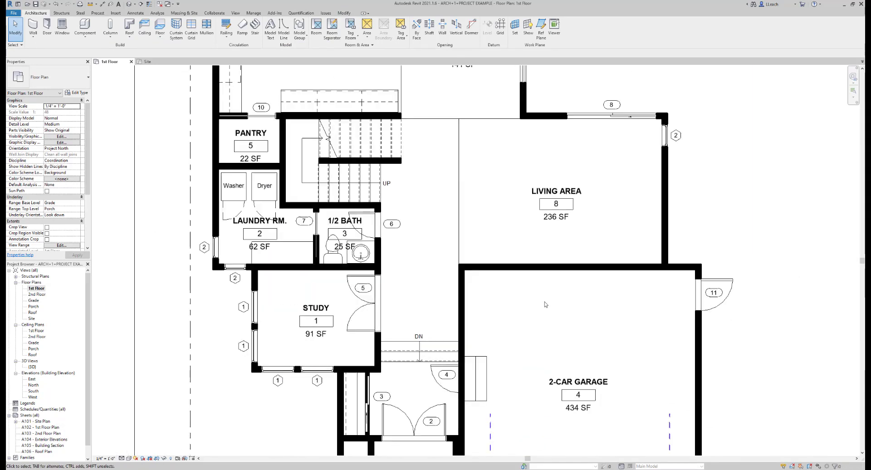
{"action": "mouse_move", "coordinate": [544, 208]}
{"action": "middle_mouse_down"}
{"action": "mouse_move", "coordinate": [493, 228]}
{"action": "mouse_move", "coordinate": [452, 297]}
{"action": "mouse_move", "coordinate": [458, 306]}
{"action": "mouse_move", "coordinate": [498, 289]}
{"action": "middle_mouse_up"}
{"action": "middle_click_drag", "start_coordinate": [509, 255], "coordinate": [527, 218]}
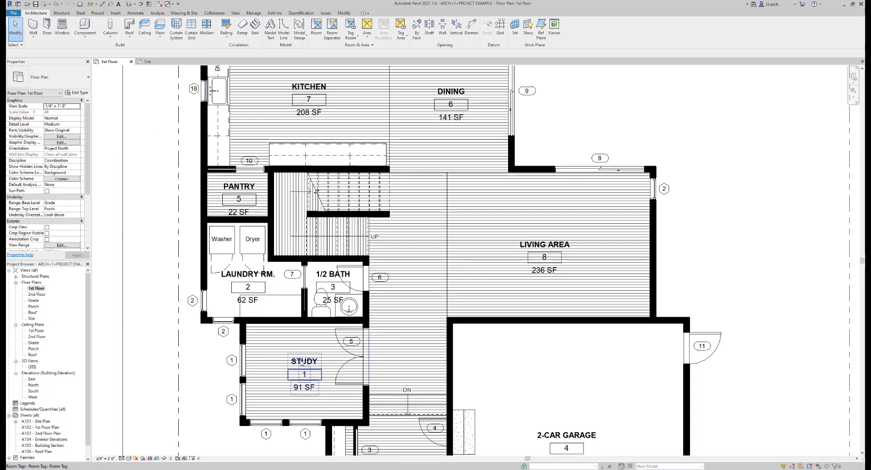
{"action": "middle_click_drag", "start_coordinate": [300, 355], "coordinate": [208, 381]}
{"action": "middle_click_drag", "start_coordinate": [370, 295], "coordinate": [357, 341]}
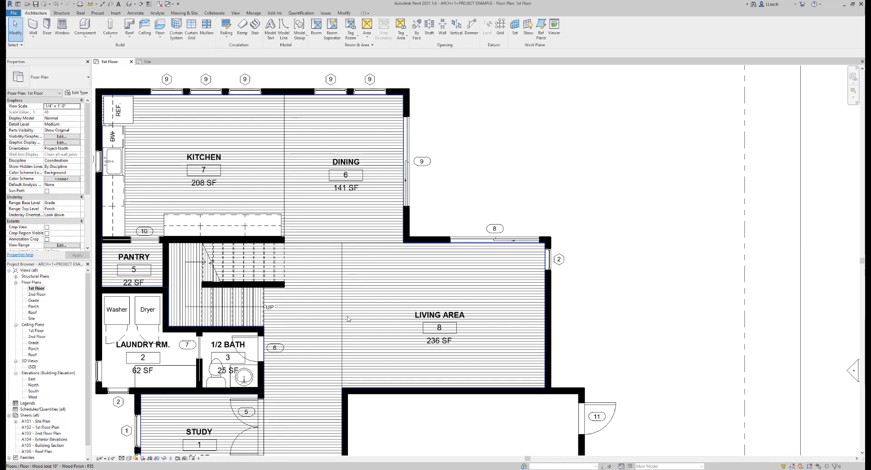
Delete the two room separation lines bounding the Living Area, and remove the resulting redundant Living Area room
{"action": "left_click", "coordinate": [342, 320]}
{"action": "key", "text": "Delete"}
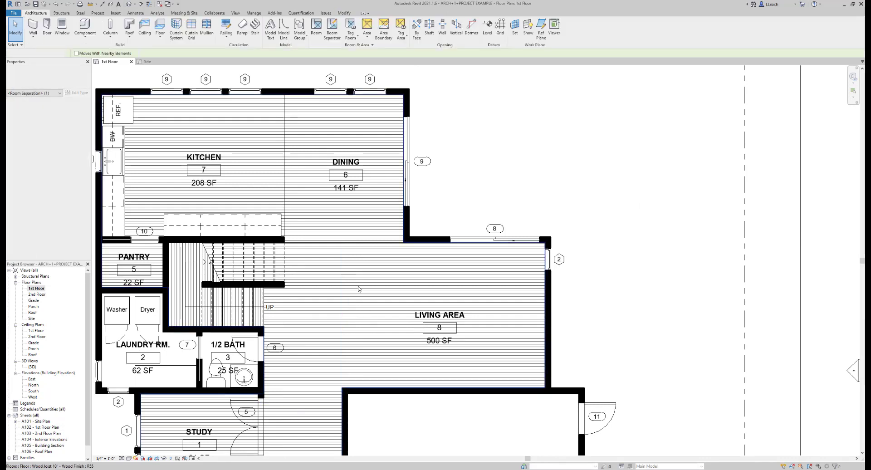
{"action": "left_click", "coordinate": [346, 246]}
{"action": "key", "text": "Delete"}
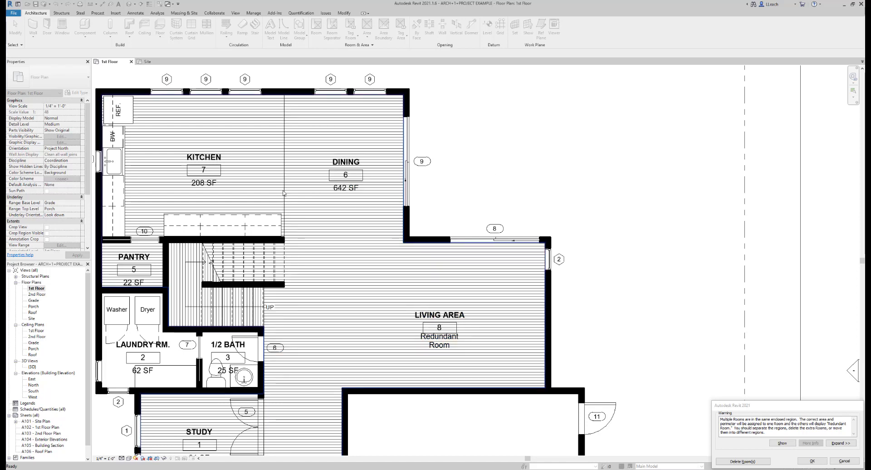
{"action": "scroll", "coordinate": [287, 190], "scroll_direction": "up", "scroll_amount": 3}
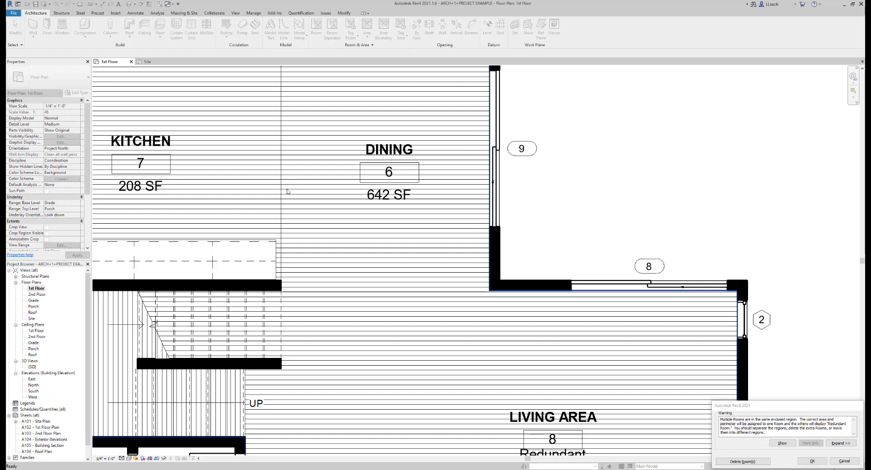
{"action": "scroll", "coordinate": [287, 192], "scroll_direction": "down", "scroll_amount": 2}
{"action": "scroll", "coordinate": [311, 195], "scroll_direction": "down", "scroll_amount": 2}
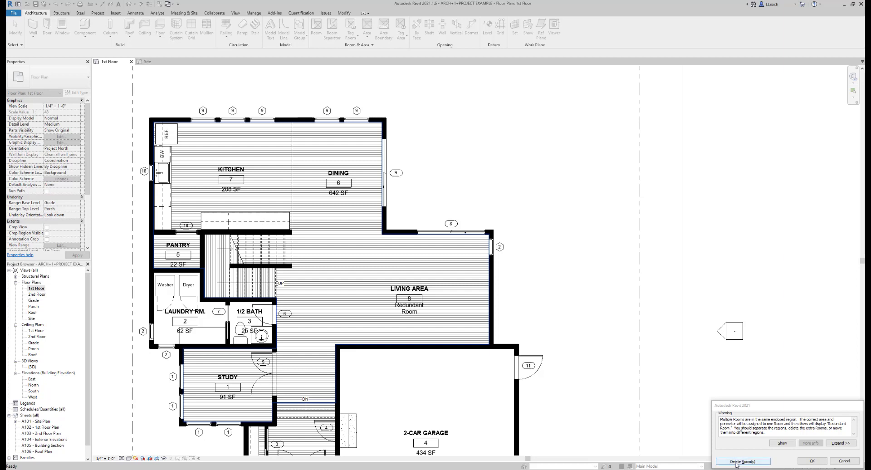
{"action": "left_click", "coordinate": [738, 461]}
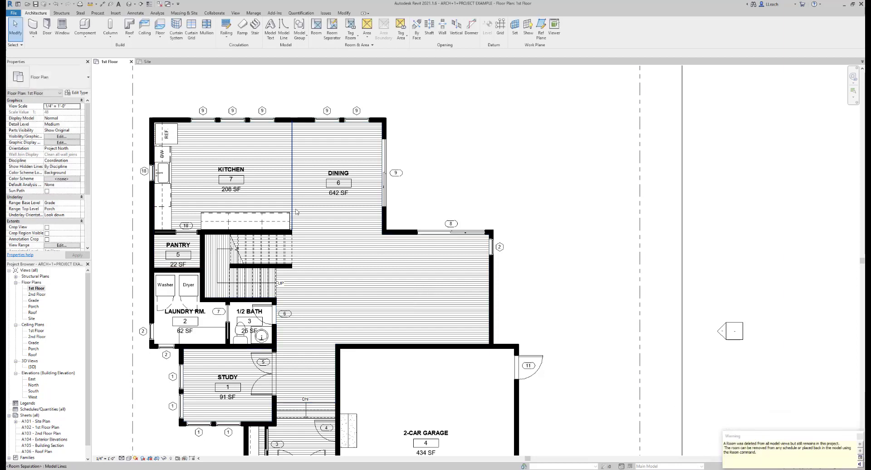
Delete the room separation line between the Kitchen and Dining, and remove the redundant Kitchen room
{"action": "left_click", "coordinate": [292, 200]}
{"action": "key", "text": "Delete"}
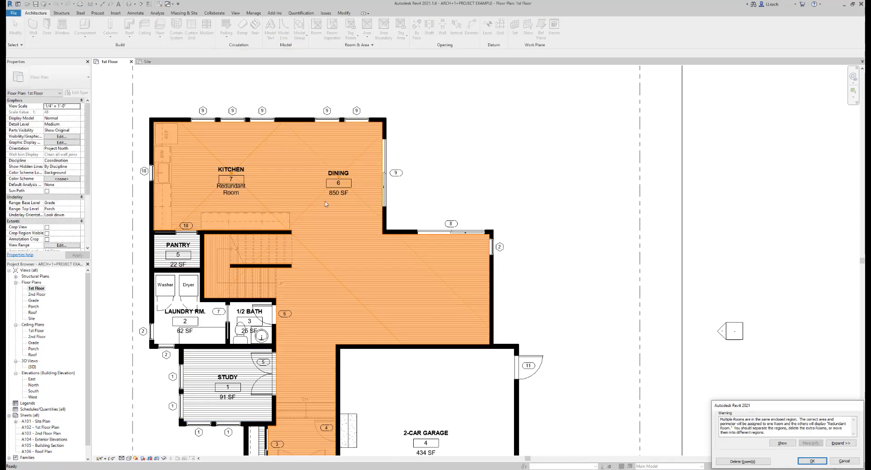
{"action": "left_click", "coordinate": [761, 462]}
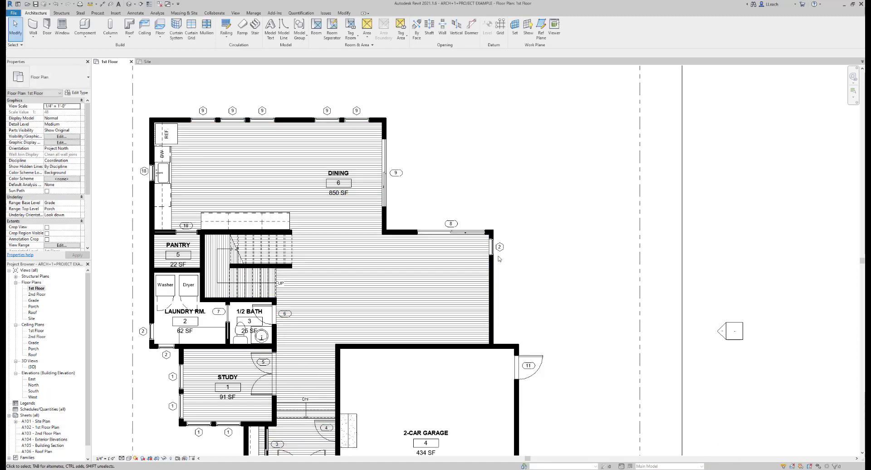
Delete the Dining room tag while keeping its room, and dismiss the warning
{"action": "left_click", "coordinate": [338, 192]}
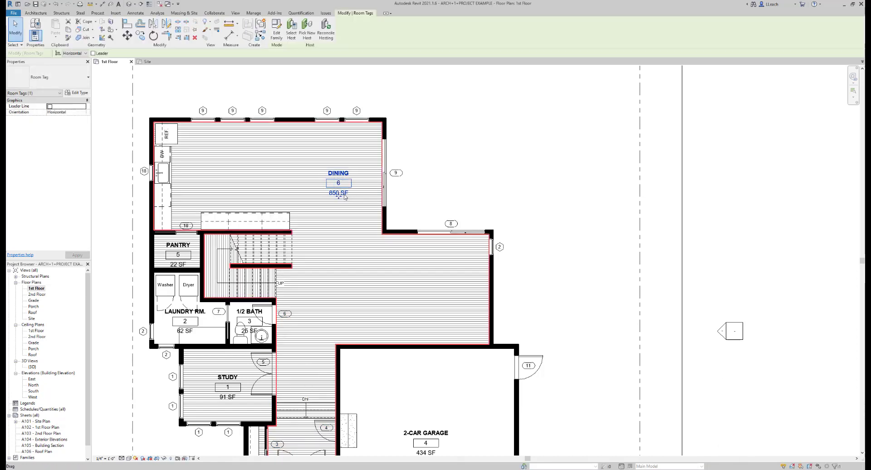
{"action": "left_click", "coordinate": [501, 174]}
{"action": "left_click", "coordinate": [342, 175]}
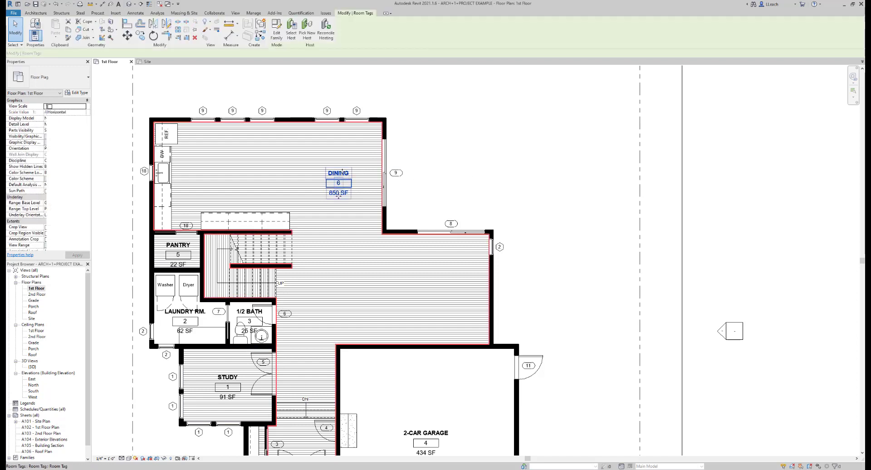
{"action": "key", "text": "Delete"}
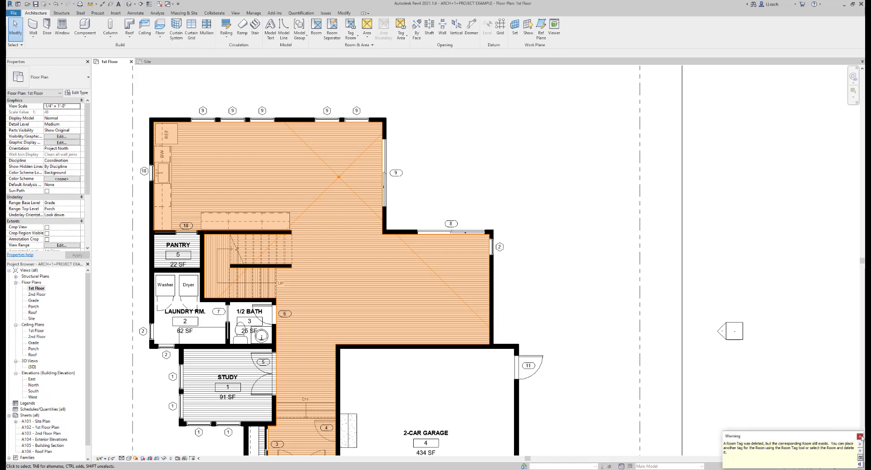
{"action": "left_click", "coordinate": [860, 437]}
Preview a room in the open kitchen, dining and living space with the Room tool, without placing it
{"action": "middle_click_drag", "start_coordinate": [466, 195], "coordinate": [479, 192]}
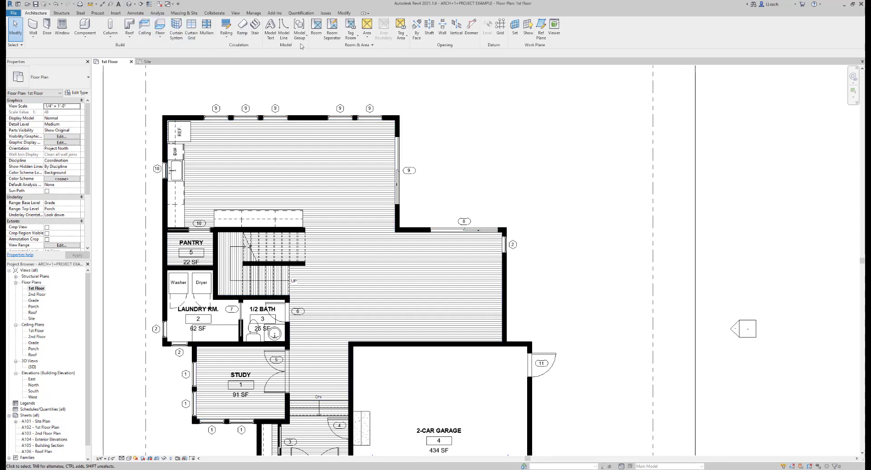
{"action": "left_click", "coordinate": [316, 28]}
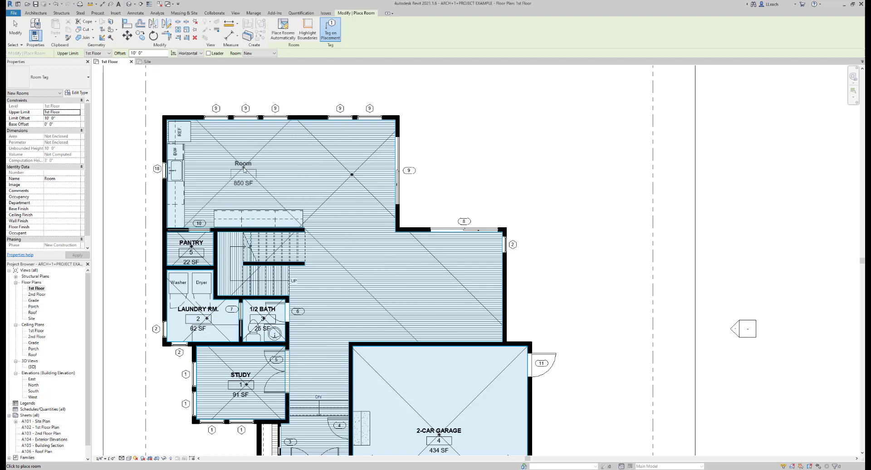
{"action": "key", "text": "Escape"}
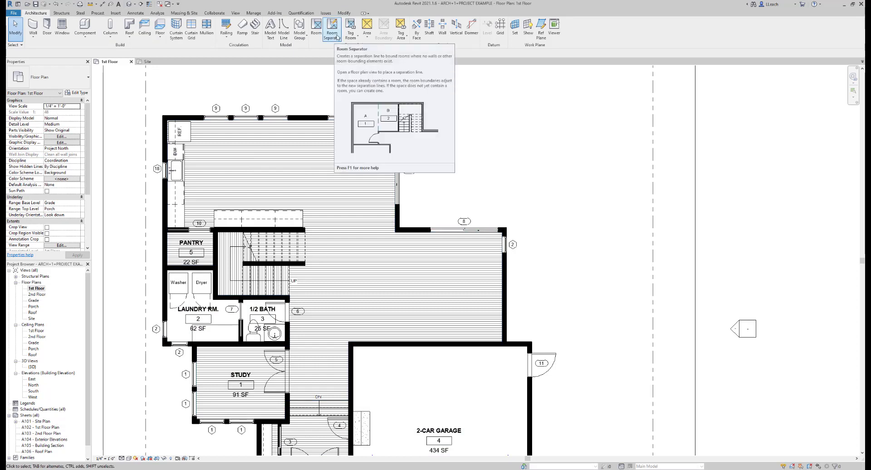
Draw a vertical room separation line about 12'-8" long from the wall end above the stairs to the exterior wall behind the kitchen
{"action": "left_click", "coordinate": [336, 36]}
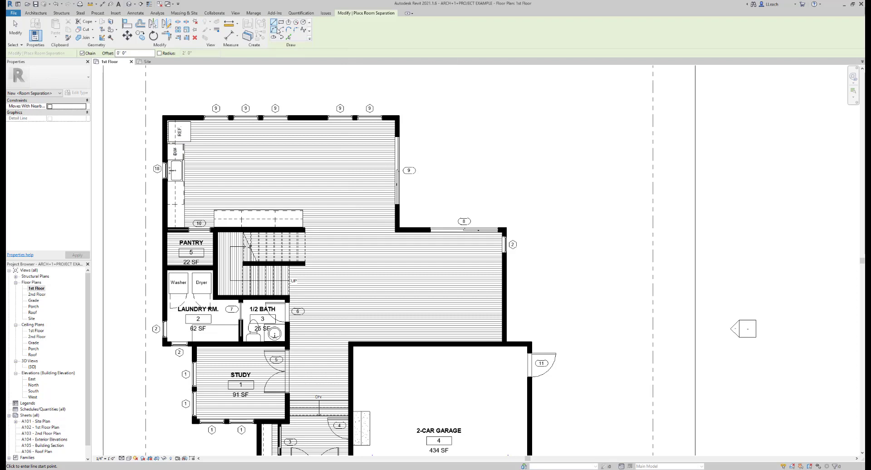
{"action": "scroll", "coordinate": [302, 203], "scroll_direction": "up", "scroll_amount": 2}
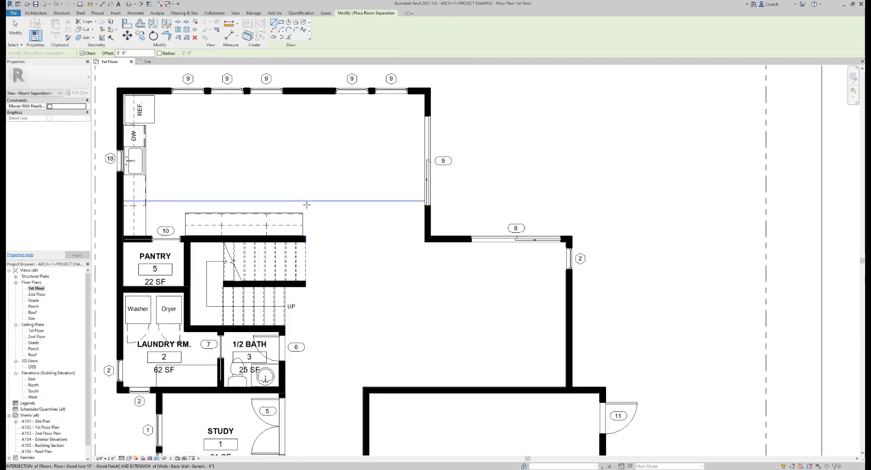
{"action": "scroll", "coordinate": [313, 222], "scroll_direction": "up", "scroll_amount": 1}
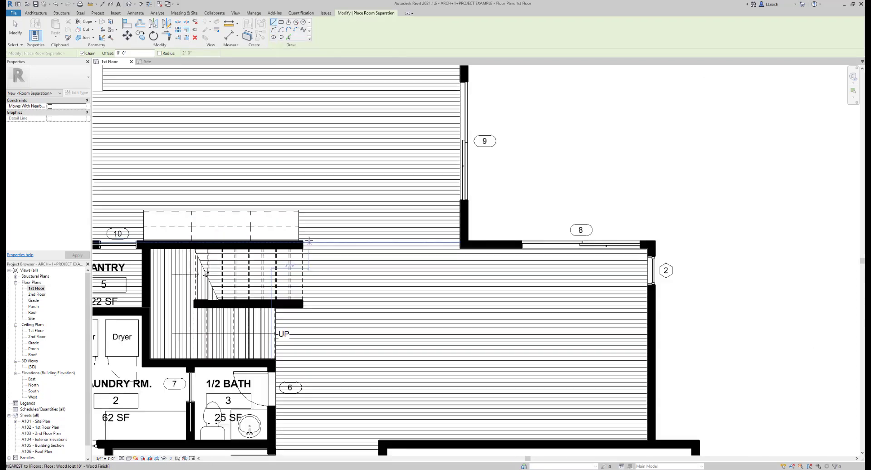
{"action": "left_click", "coordinate": [305, 240]}
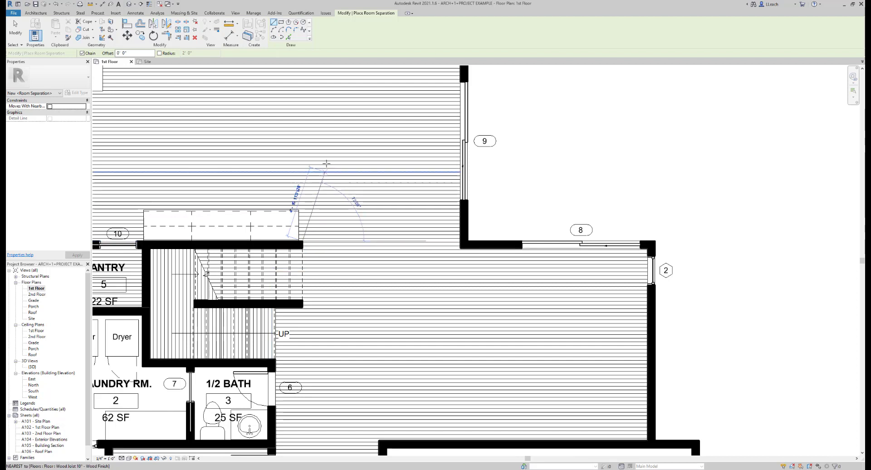
{"action": "middle_click_drag", "start_coordinate": [326, 146], "coordinate": [402, 248]}
{"action": "scroll", "coordinate": [385, 224], "scroll_direction": "down", "scroll_amount": 1}
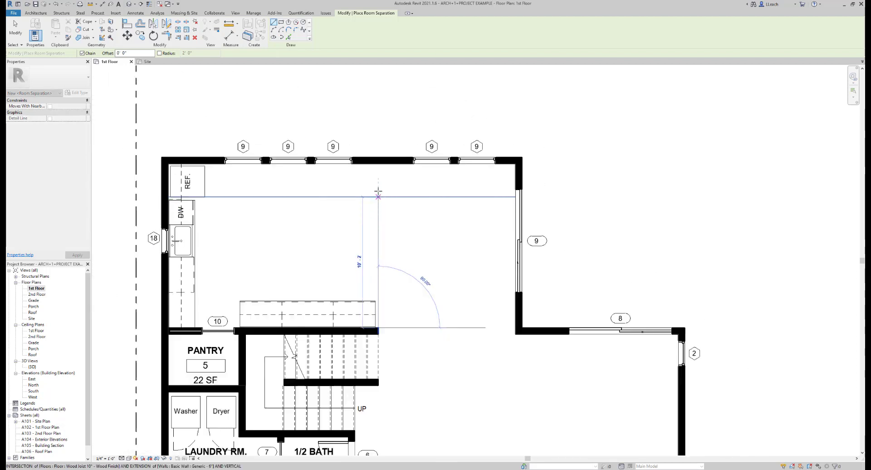
{"action": "left_click", "coordinate": [380, 169]}
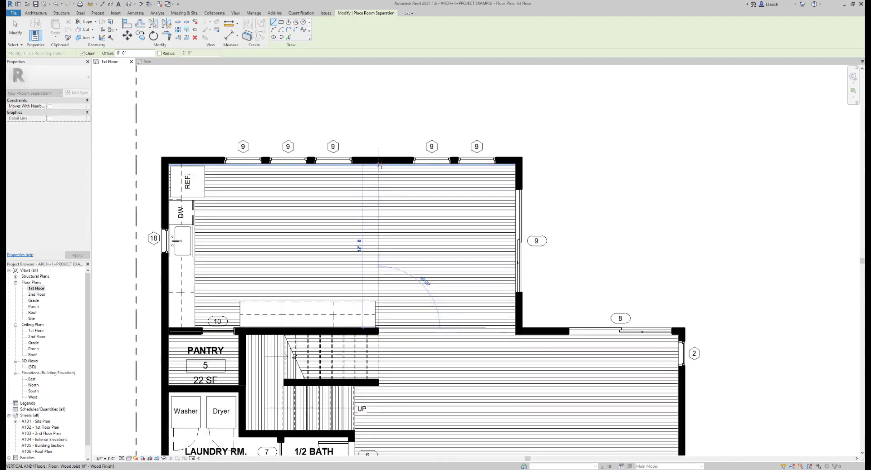
Place a tagged room in the area bounded by the new separation line and name it KITCHEN
{"action": "middle_click_drag", "start_coordinate": [416, 173], "coordinate": [473, 172]}
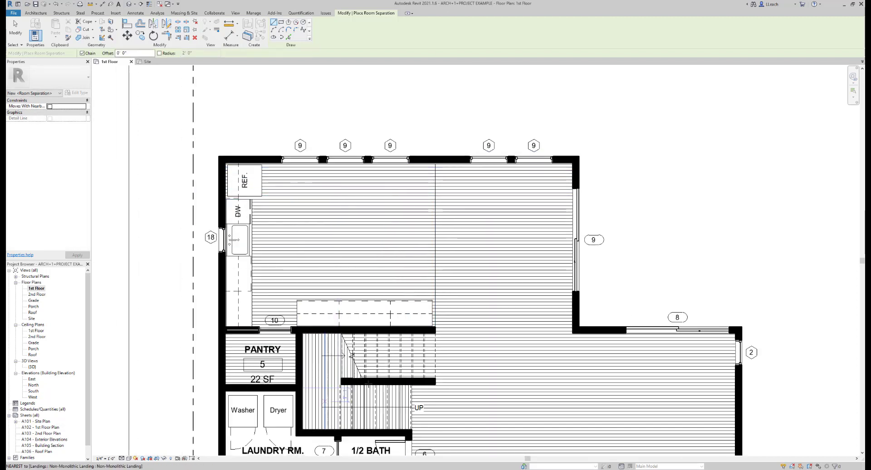
{"action": "scroll", "coordinate": [274, 257], "scroll_direction": "down", "scroll_amount": 1}
{"action": "key", "text": "Escape"}
{"action": "key", "text": "Escape"}
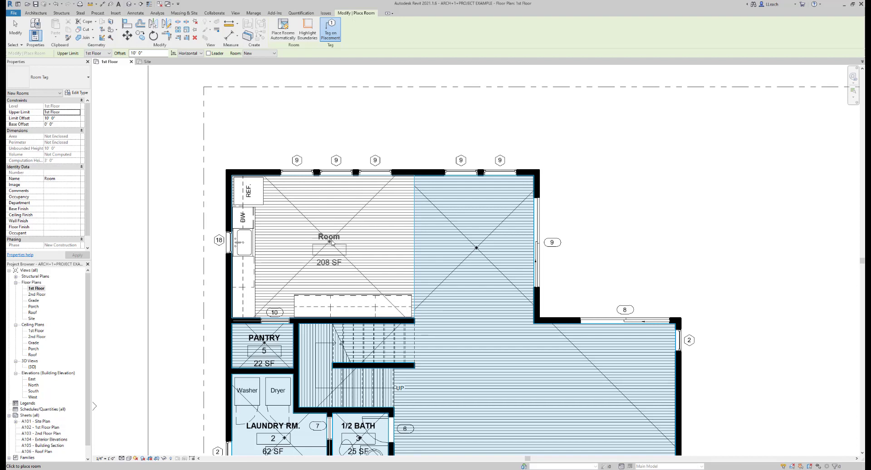
{"action": "left_click", "coordinate": [324, 244]}
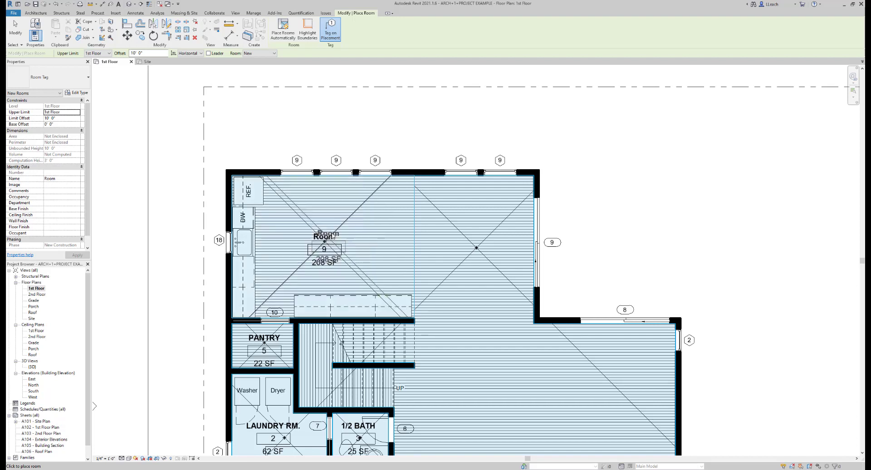
{"action": "key", "text": "Escape"}
{"action": "double_click", "coordinate": [329, 236]}
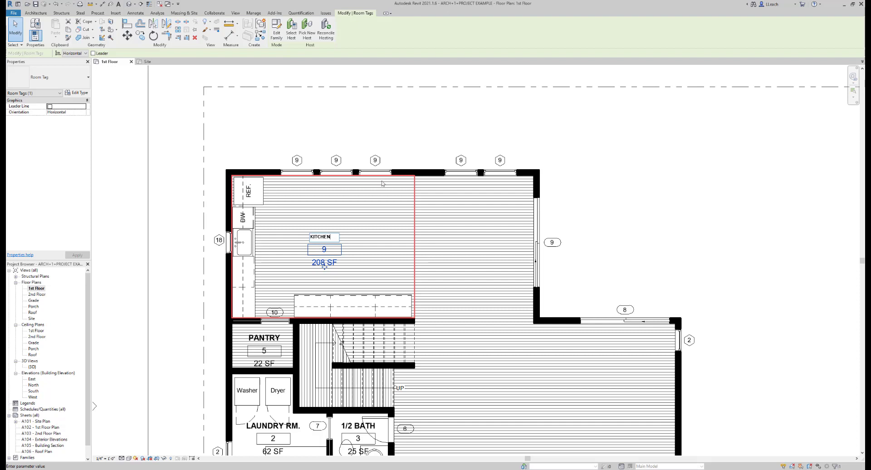
{"action": "left_click", "coordinate": [362, 122]}
{"action": "left_click", "coordinate": [383, 142]}
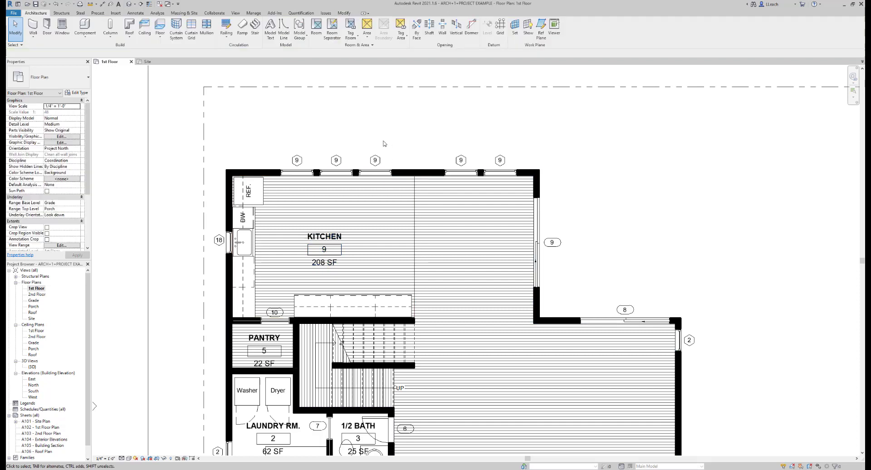
{"action": "key", "text": "r"}
{"action": "key", "text": "m"}
{"action": "key", "text": "Escape"}
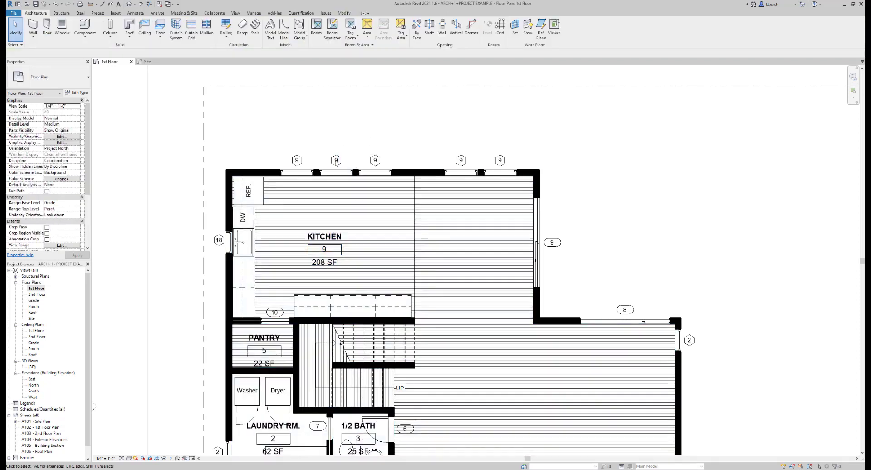
Draw a horizontal room separation line from the exterior wall corner to the wall end above the stairs, closing off the dining area
{"action": "scroll", "coordinate": [345, 243], "scroll_direction": "up", "scroll_amount": 2}
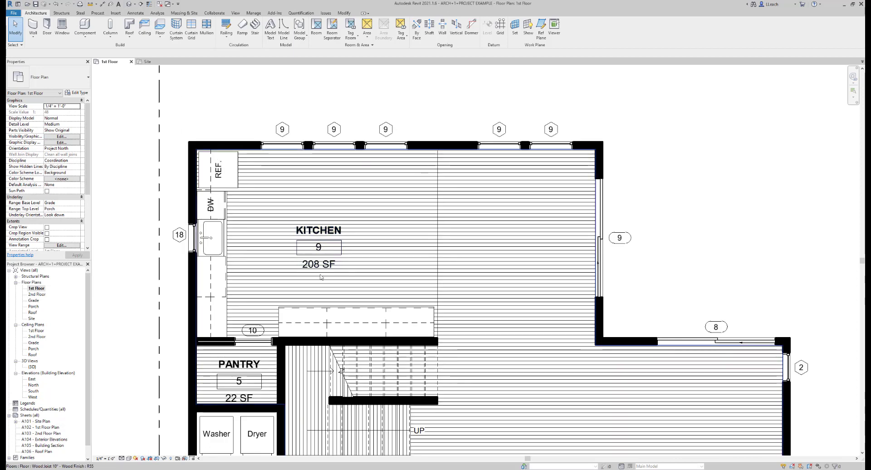
{"action": "scroll", "coordinate": [336, 261], "scroll_direction": "down", "scroll_amount": 3}
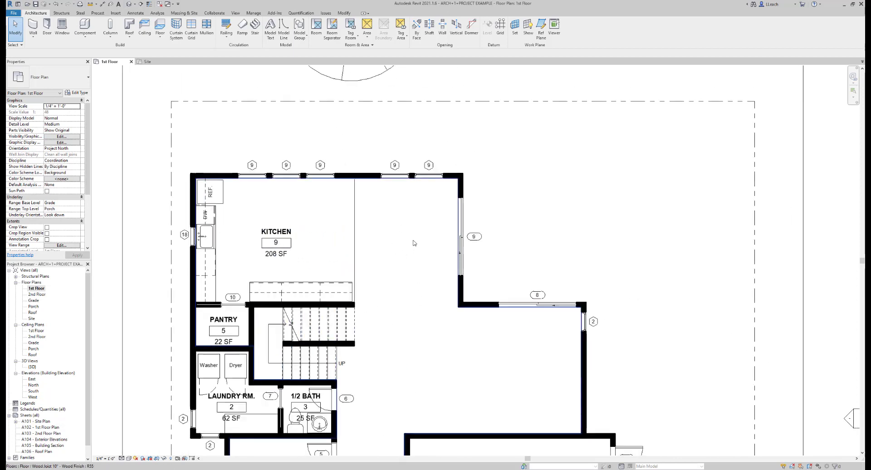
{"action": "left_click", "coordinate": [332, 32]}
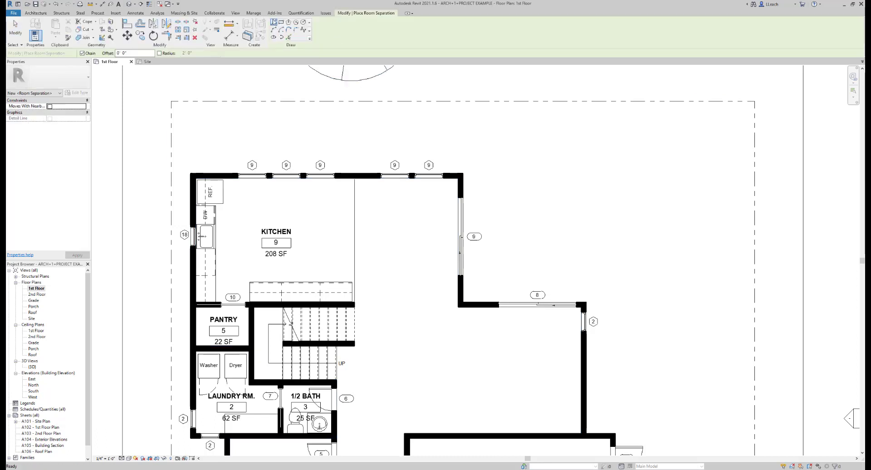
{"action": "left_click", "coordinate": [457, 307]}
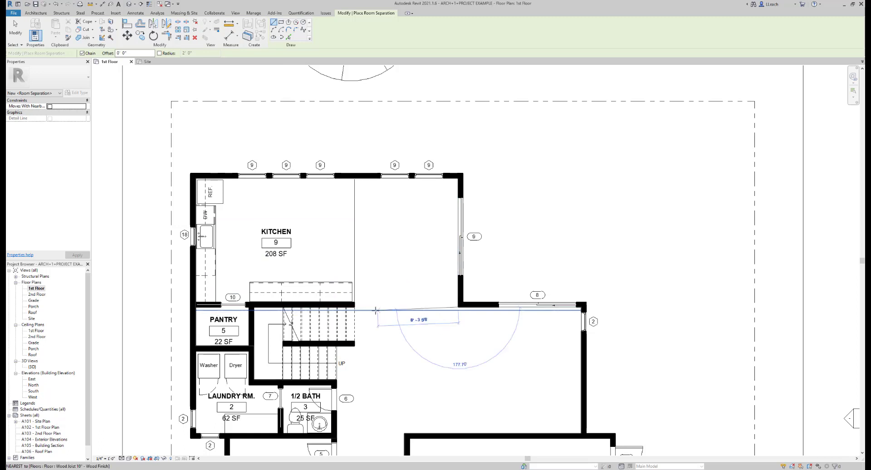
{"action": "scroll", "coordinate": [374, 309], "scroll_direction": "up", "scroll_amount": 4}
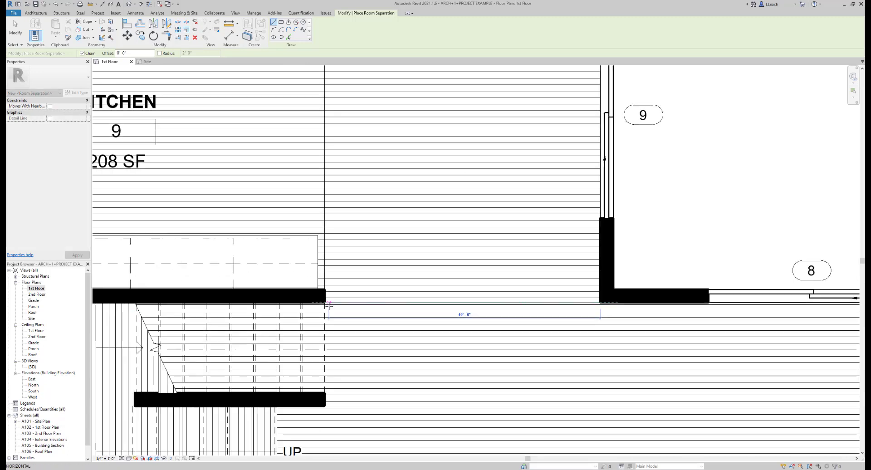
{"action": "left_click", "coordinate": [325, 303]}
{"action": "key", "text": "Escape"}
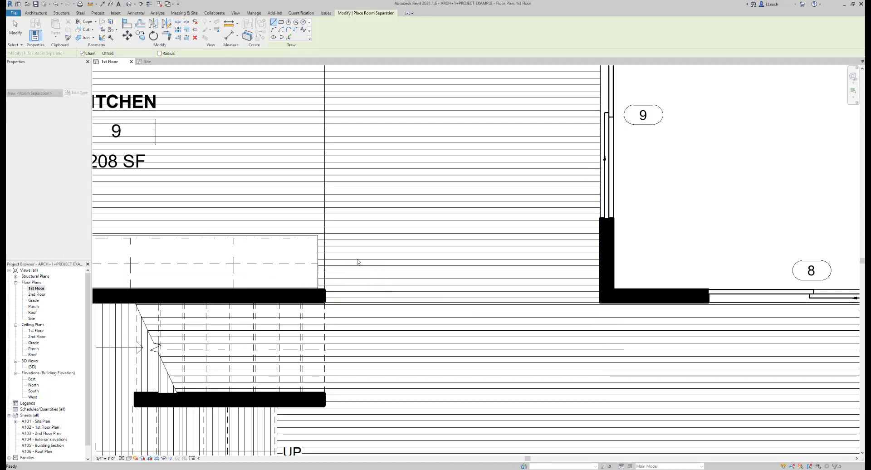
{"action": "scroll", "coordinate": [372, 238], "scroll_direction": "down", "scroll_amount": 4}
{"action": "middle_click_drag", "start_coordinate": [389, 230], "coordinate": [385, 251]}
{"action": "key", "text": "Escape"}
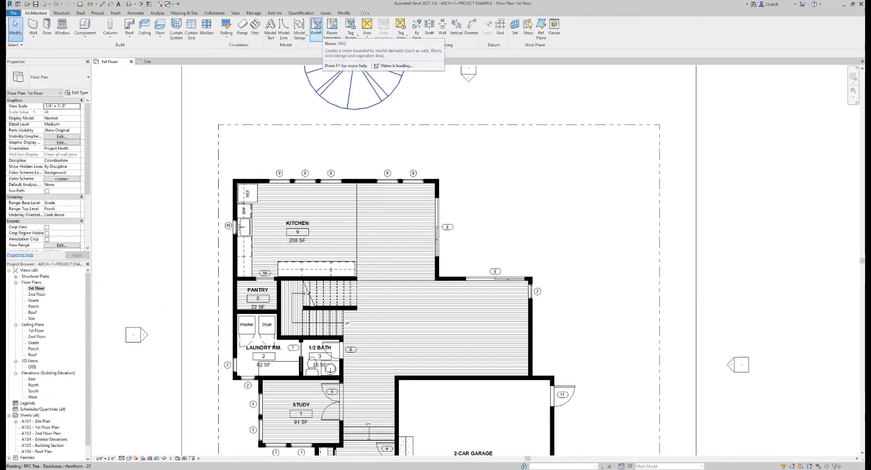
Try placing a room in the dining area beside the Kitchen, delete the redundant room, and dismiss the warning
{"action": "left_click", "coordinate": [319, 31]}
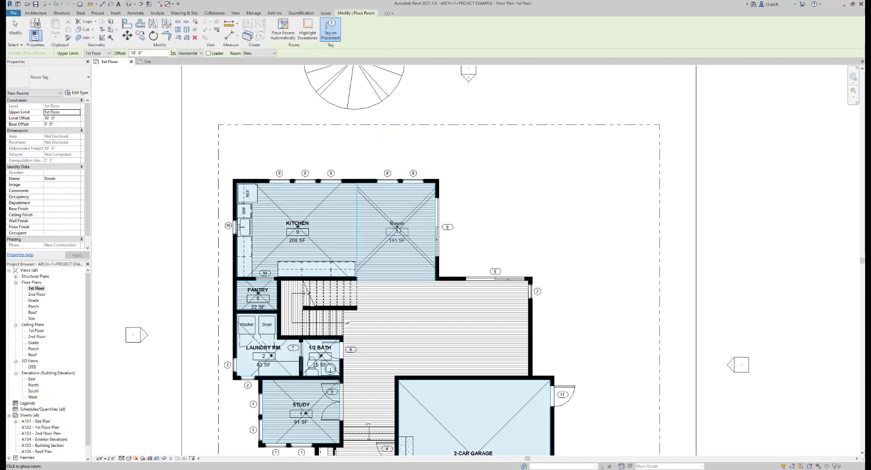
{"action": "left_click", "coordinate": [397, 229]}
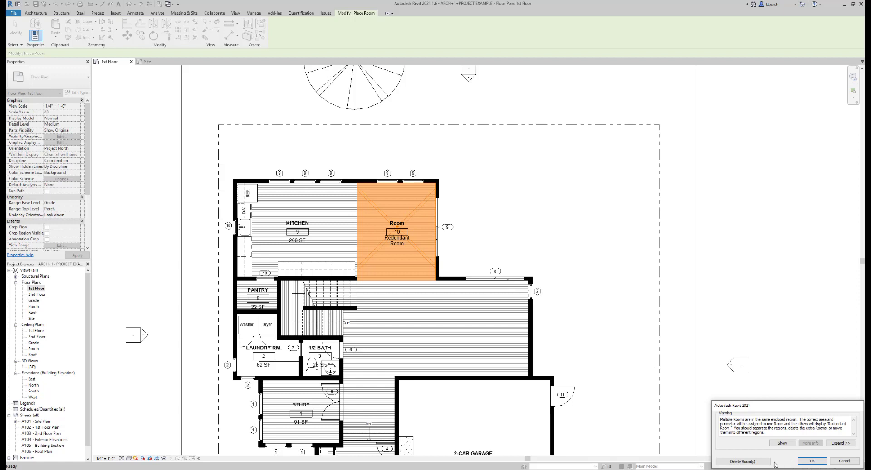
{"action": "left_click", "coordinate": [742, 461]}
{"action": "key", "text": "Escape"}
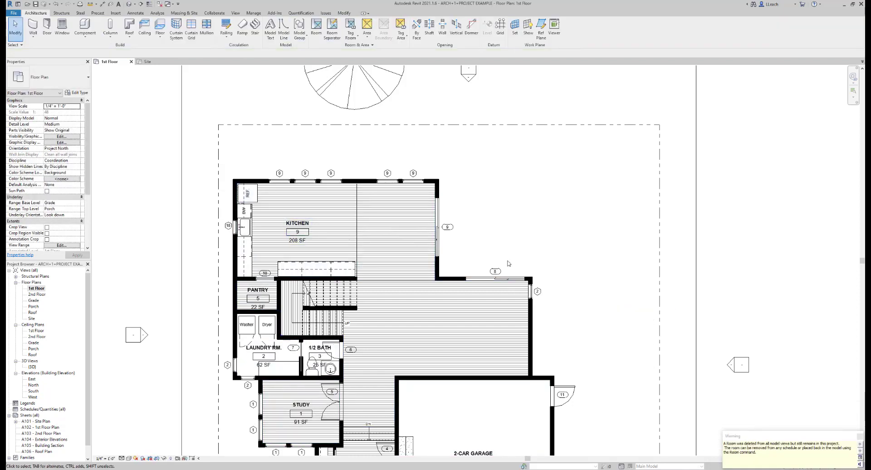
{"action": "left_click", "coordinate": [860, 436]}
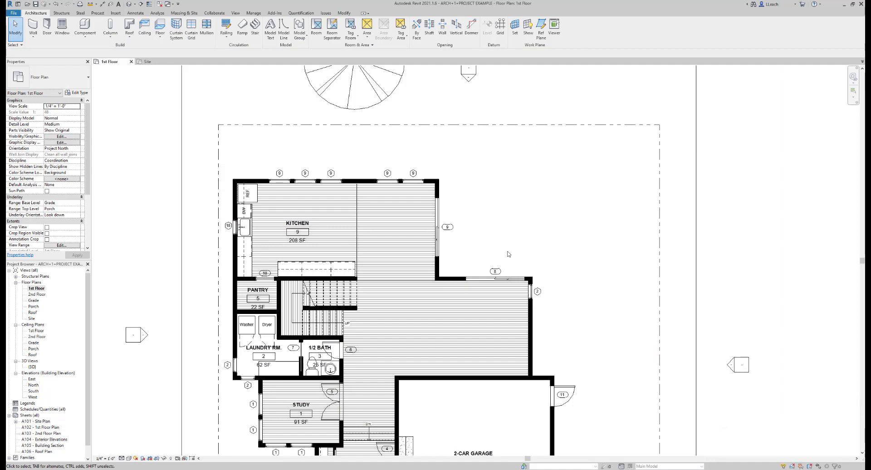
{"action": "mouse_move", "coordinate": [386, 239]}
{"action": "middle_mouse_down"}
{"action": "mouse_move", "coordinate": [393, 221]}
{"action": "mouse_move", "coordinate": [346, 270]}
{"action": "middle_mouse_up"}
{"action": "scroll", "coordinate": [393, 221], "scroll_direction": "down", "scroll_amount": 1}
{"action": "scroll", "coordinate": [382, 224], "scroll_direction": "up", "scroll_amount": 2}
{"action": "scroll", "coordinate": [382, 224], "scroll_direction": "up", "scroll_amount": 2}
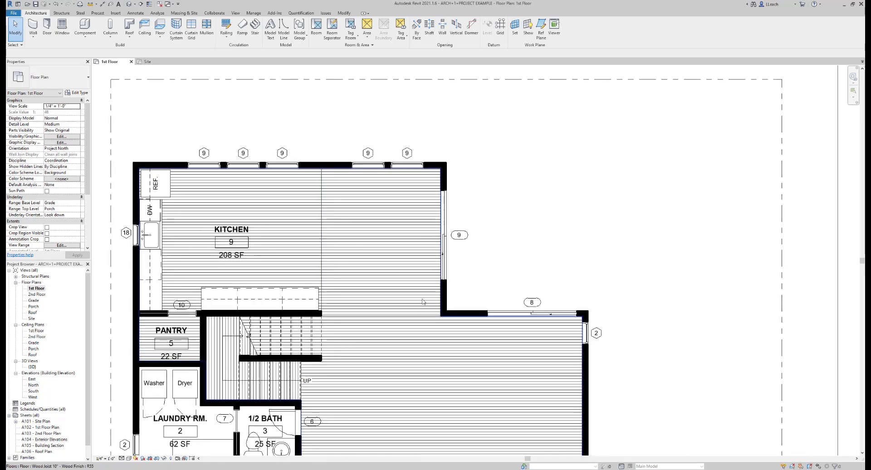
{"action": "scroll", "coordinate": [453, 247], "scroll_direction": "down", "scroll_amount": 2}
{"action": "middle_click_drag", "start_coordinate": [442, 262], "coordinate": [497, 255]}
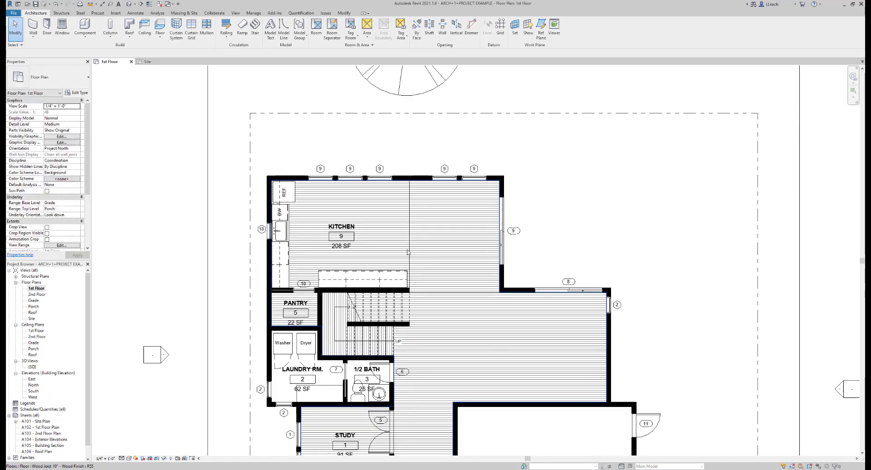
{"action": "middle_click_drag", "start_coordinate": [419, 246], "coordinate": [504, 220]}
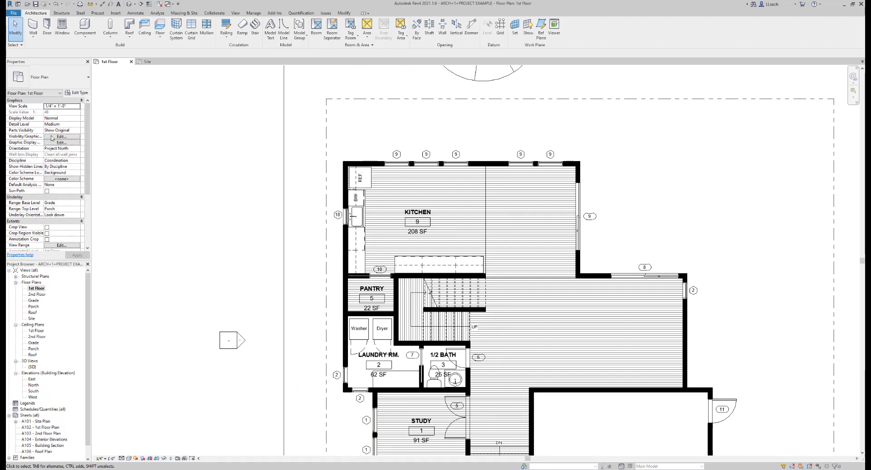
Hide the <Room Separation> line subcategory under Lines in the 1st Floor plan's Visibility/Graphic Overrides
{"action": "left_click", "coordinate": [60, 137]}
{"action": "scroll", "coordinate": [241, 245], "scroll_direction": "down", "scroll_amount": 3}
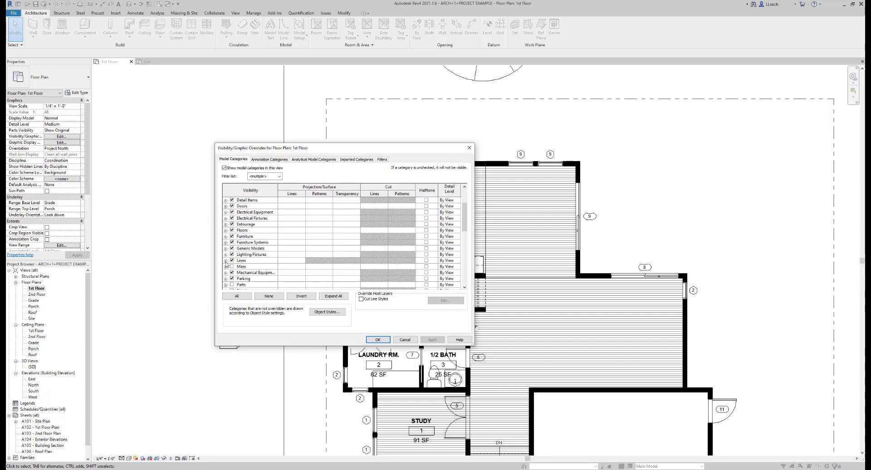
{"action": "left_click", "coordinate": [225, 260]}
{"action": "scroll", "coordinate": [281, 245], "scroll_direction": "down", "scroll_amount": 3}
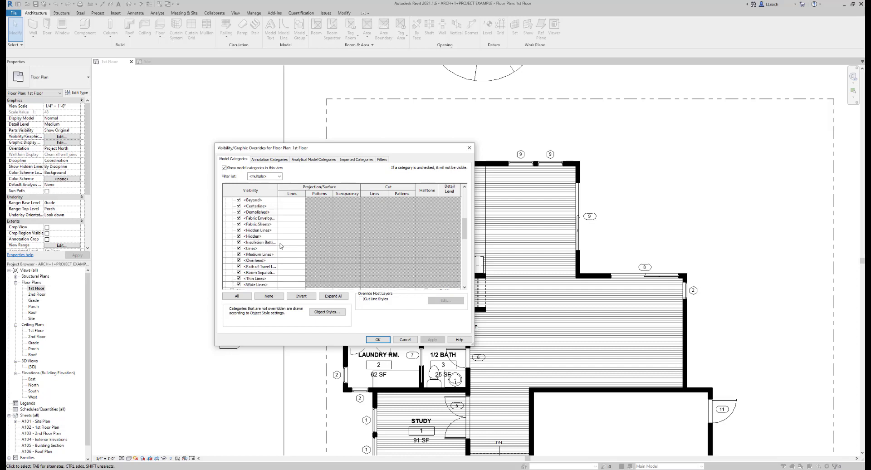
{"action": "scroll", "coordinate": [280, 246], "scroll_direction": "down", "scroll_amount": 1}
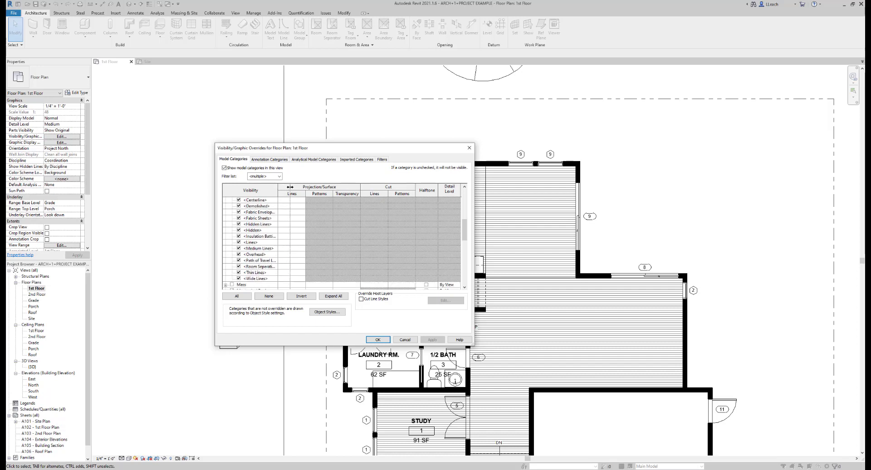
{"action": "left_click_drag", "start_coordinate": [289, 187], "coordinate": [292, 187]}
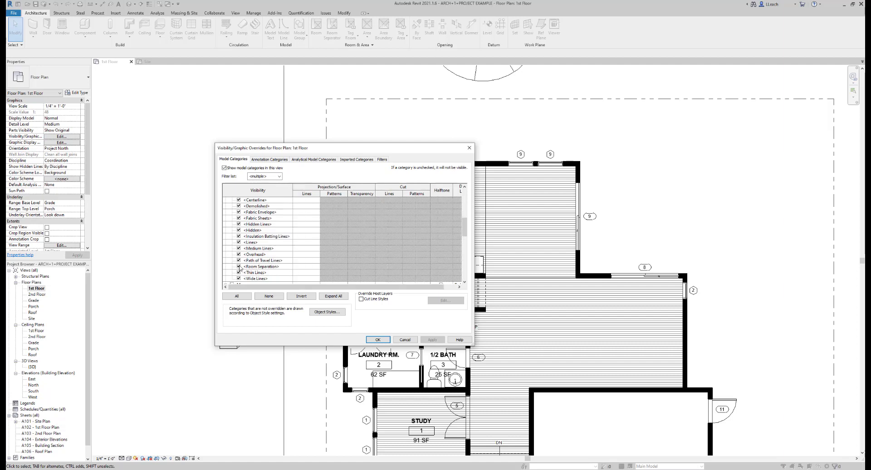
{"action": "left_click", "coordinate": [239, 267]}
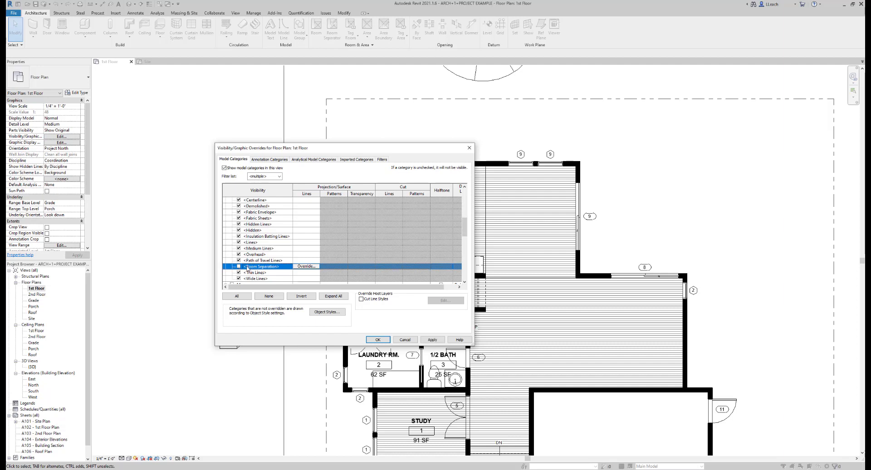
{"action": "left_click", "coordinate": [432, 339]}
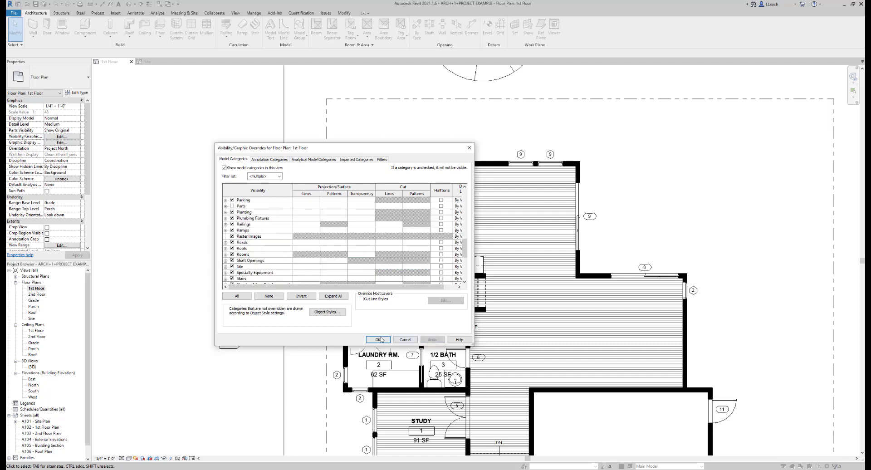
{"action": "left_click", "coordinate": [379, 340]}
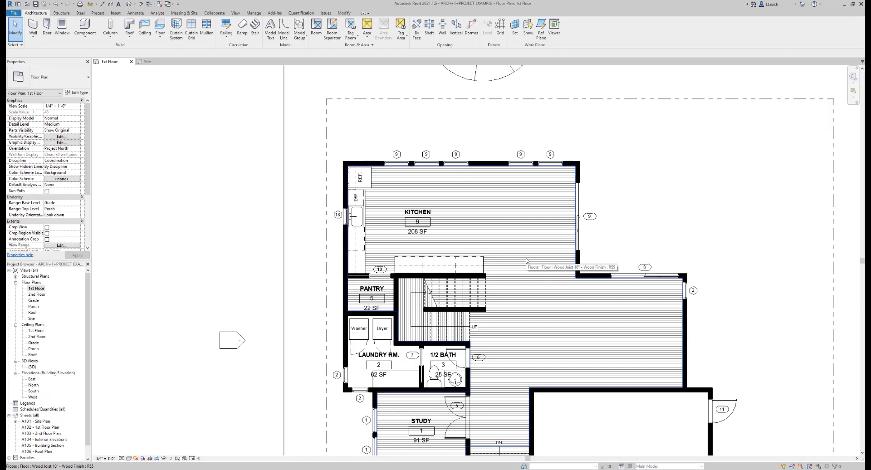
{"action": "scroll", "coordinate": [527, 260], "scroll_direction": "down", "scroll_amount": 3}
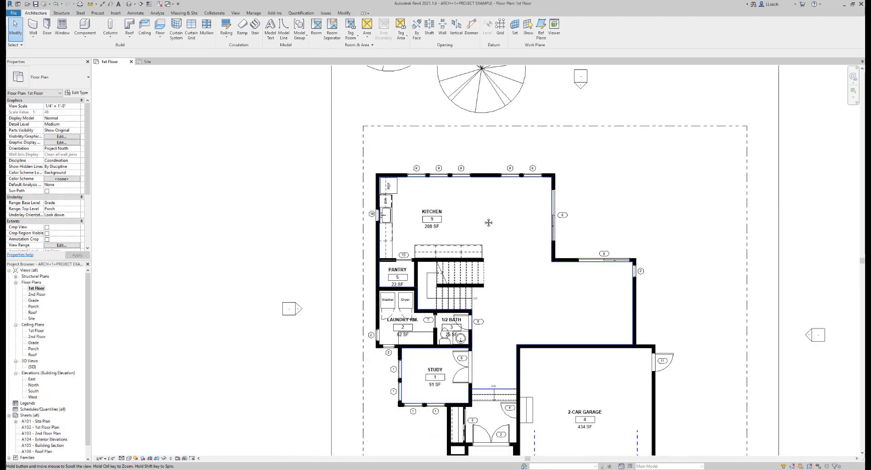
{"action": "middle_click_drag", "start_coordinate": [474, 217], "coordinate": [453, 201]}
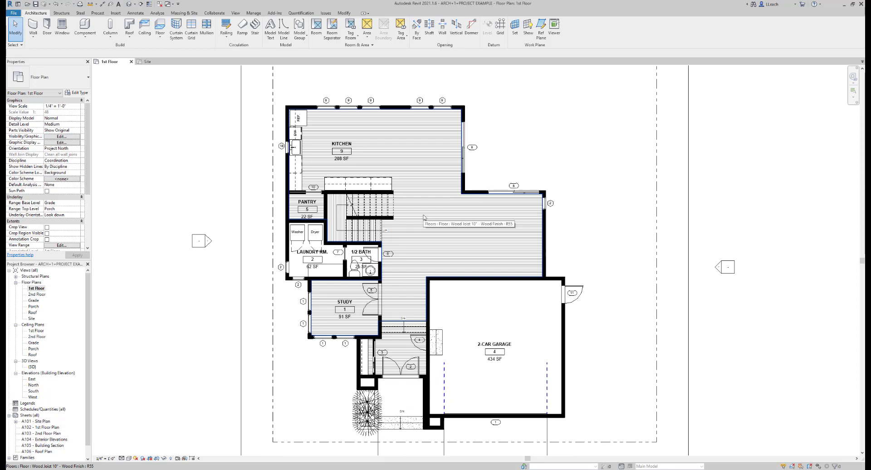
{"action": "middle_click_drag", "start_coordinate": [424, 218], "coordinate": [414, 219]}
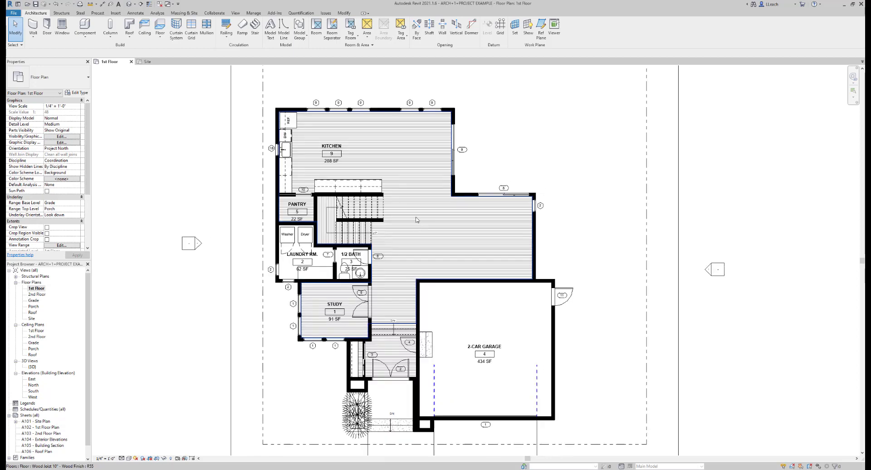
{"action": "middle_click_drag", "start_coordinate": [406, 240], "coordinate": [403, 235]}
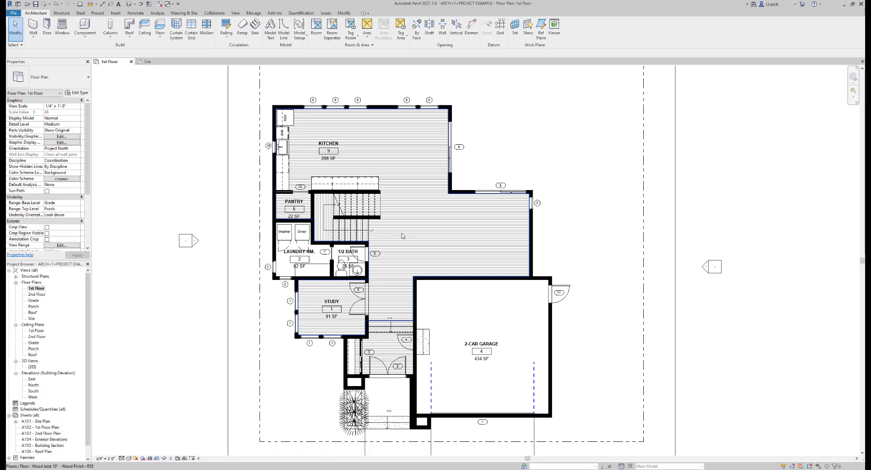
{"action": "middle_click_drag", "start_coordinate": [420, 263], "coordinate": [405, 244]}
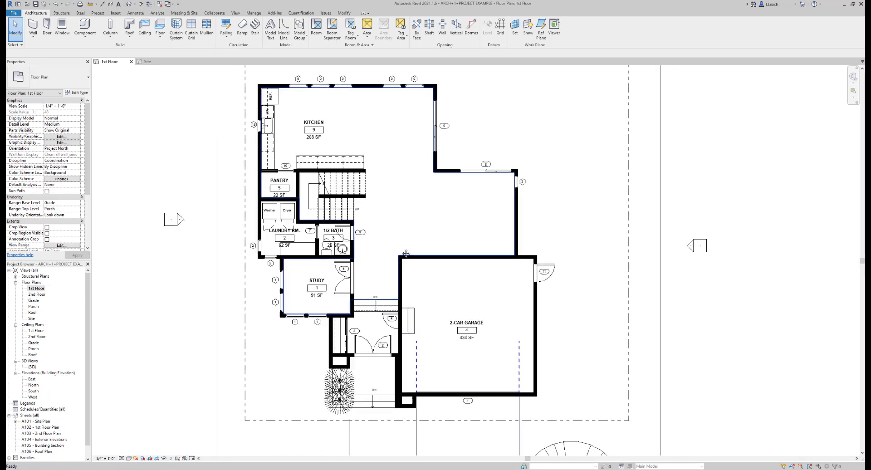
Set the 1st Floor plan's visual style to Realistic and turn on shadows
{"action": "scroll", "coordinate": [405, 243], "scroll_direction": "down", "scroll_amount": 1}
{"action": "left_click", "coordinate": [129, 458]}
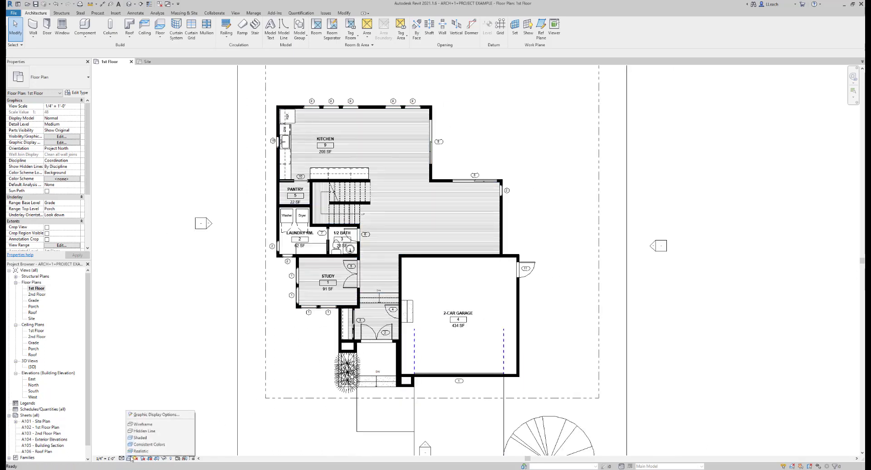
{"action": "left_click", "coordinate": [138, 451]}
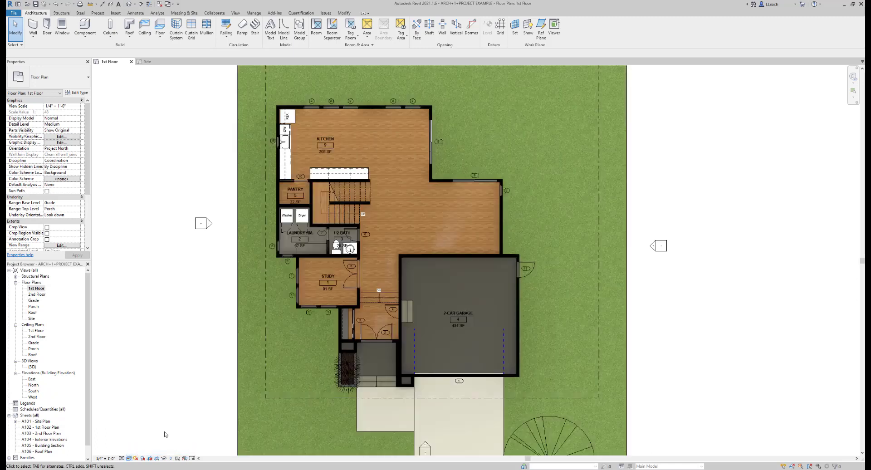
{"action": "left_click", "coordinate": [143, 458]}
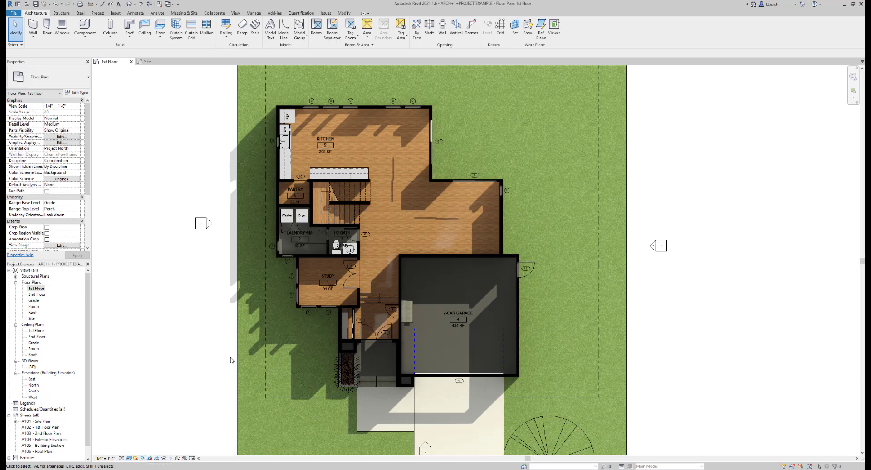
{"action": "middle_click_drag", "start_coordinate": [379, 291], "coordinate": [372, 293]}
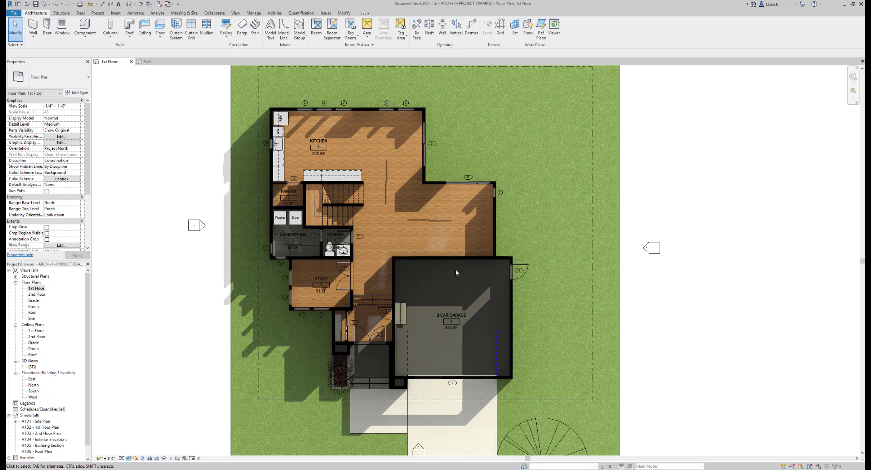
{"action": "middle_click_drag", "start_coordinate": [472, 237], "coordinate": [463, 237]}
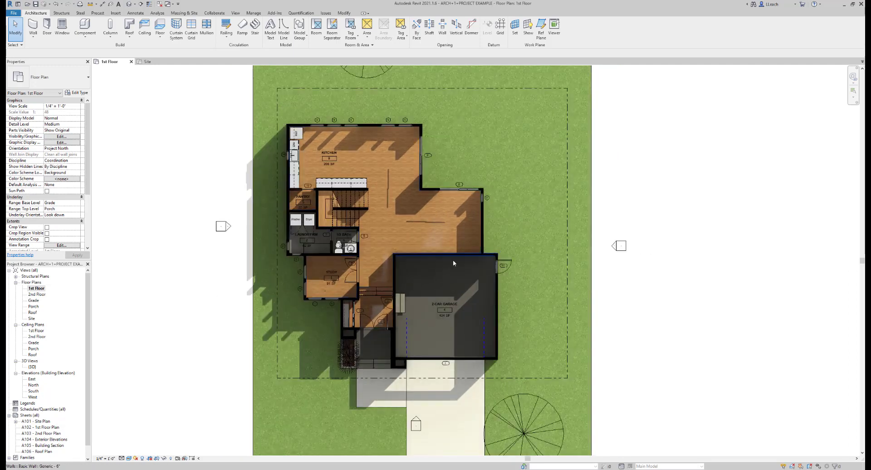
{"action": "scroll", "coordinate": [448, 277], "scroll_direction": "up", "scroll_amount": 3}
{"action": "scroll", "coordinate": [449, 280], "scroll_direction": "down", "scroll_amount": 2}
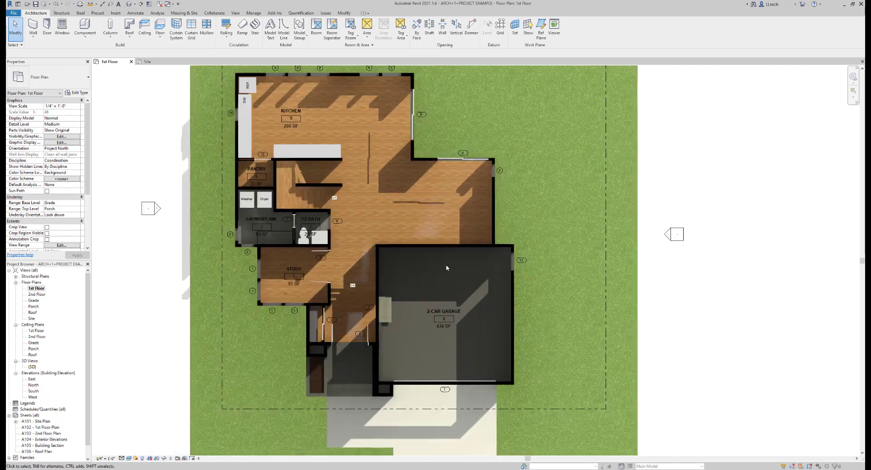
{"action": "scroll", "coordinate": [440, 261], "scroll_direction": "down", "scroll_amount": 1}
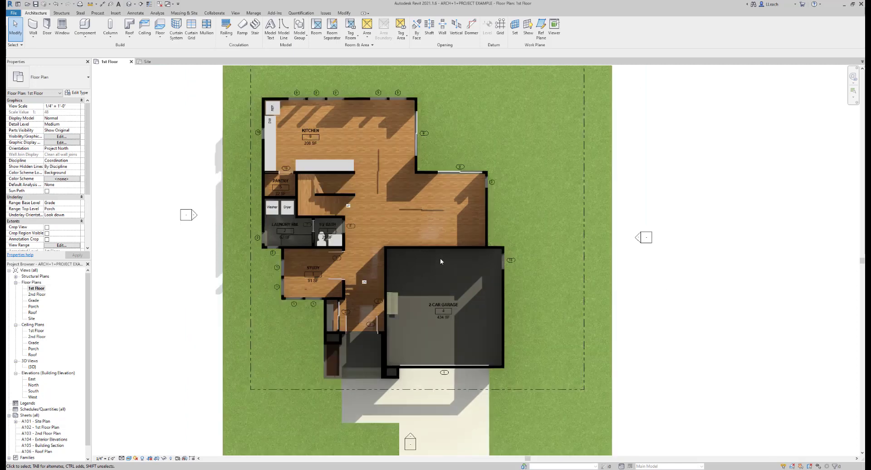